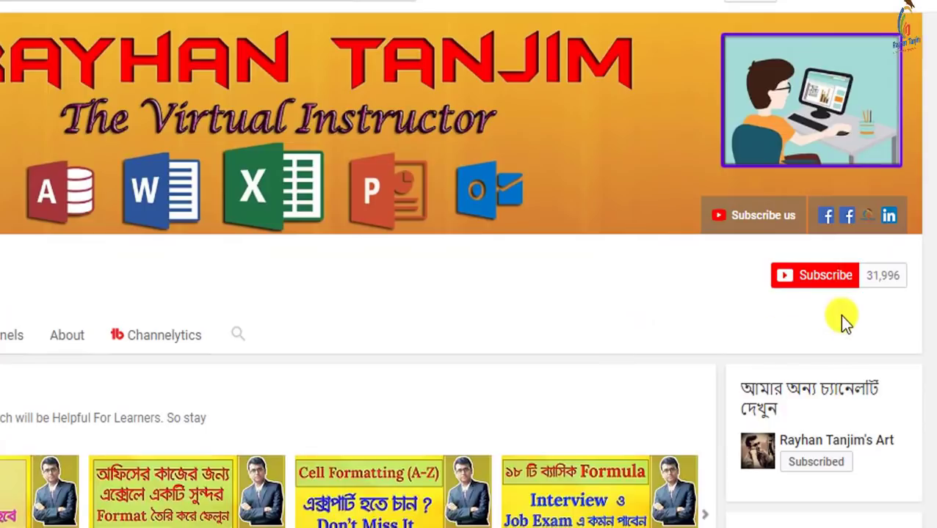
# Step: Subscribe to the Office tutorial channel and save the bell notifications as All
pyautogui.click(828, 278)
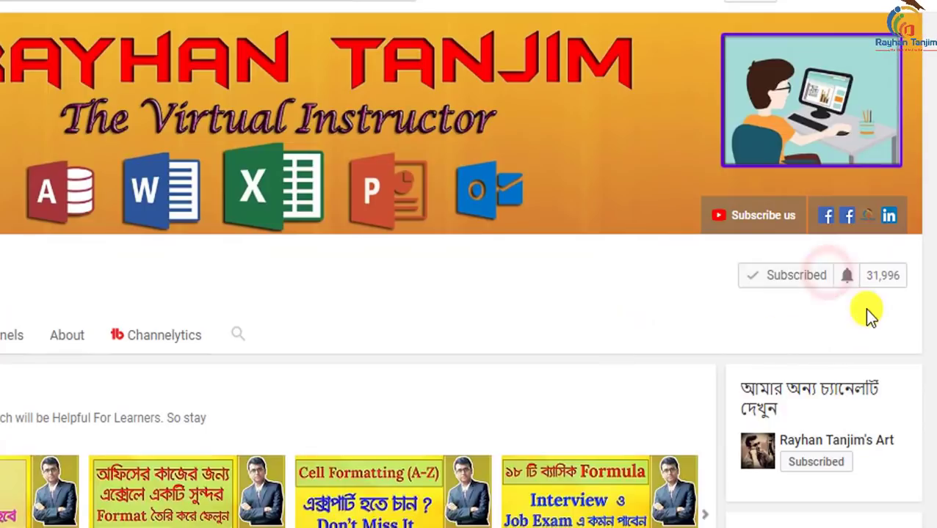
pyautogui.click(845, 278)
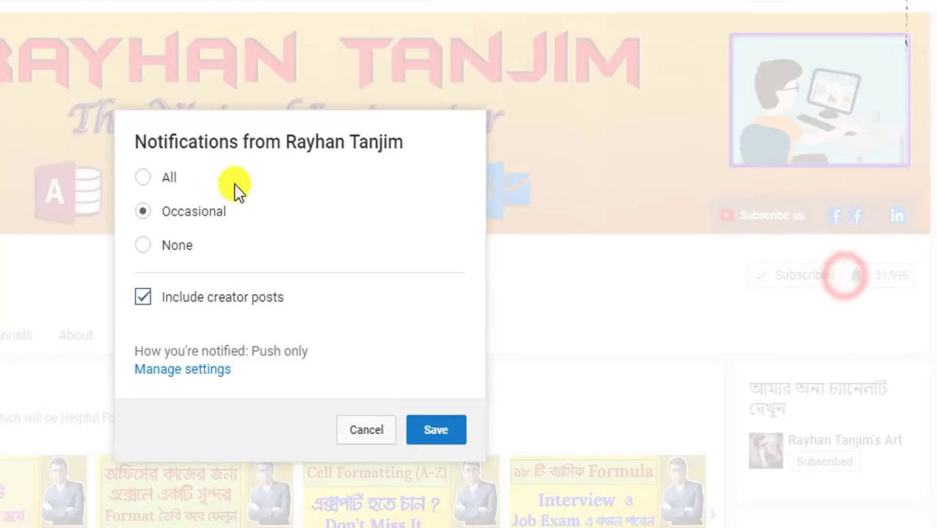
pyautogui.click(142, 177)
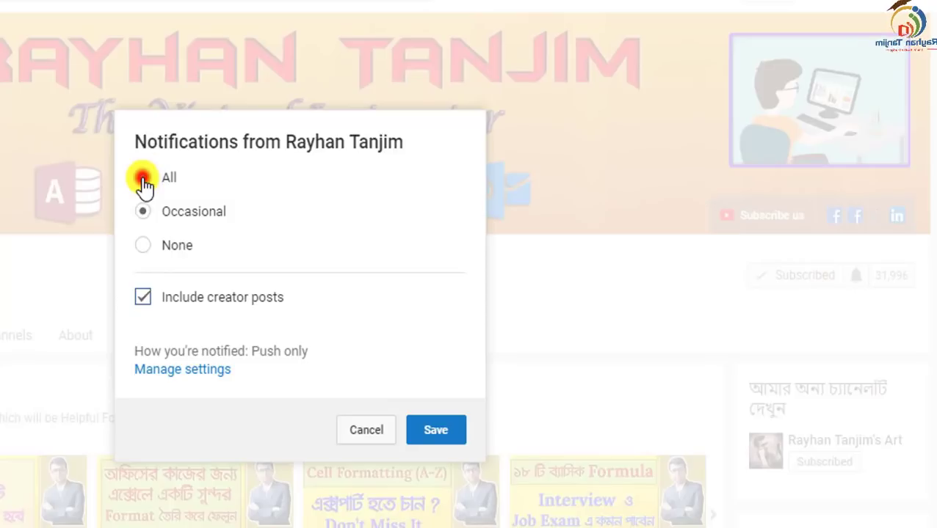
pyautogui.click(437, 432)
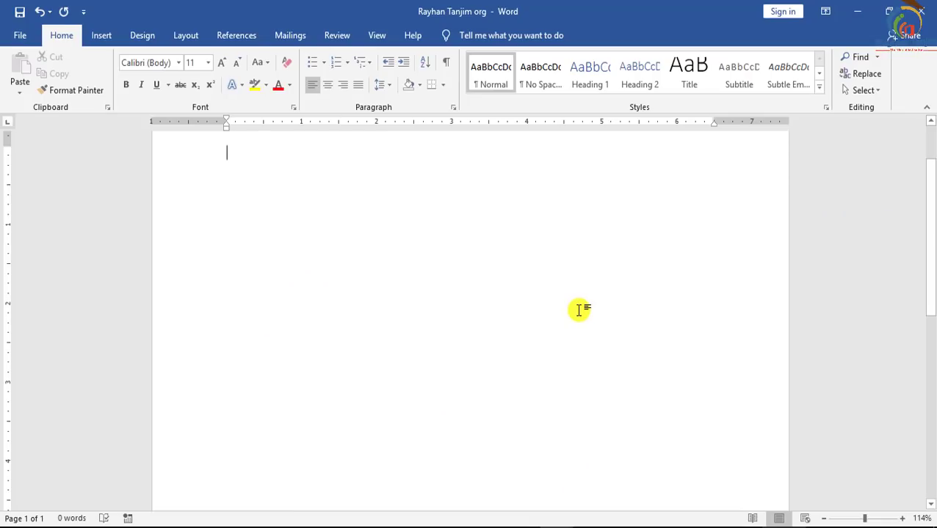
# Step: Insert a Hierarchy > Organization Chart SmartArt a few lines down the blank page
pyautogui.press('Return')
pyautogui.press('Return')
pyautogui.press('Return')
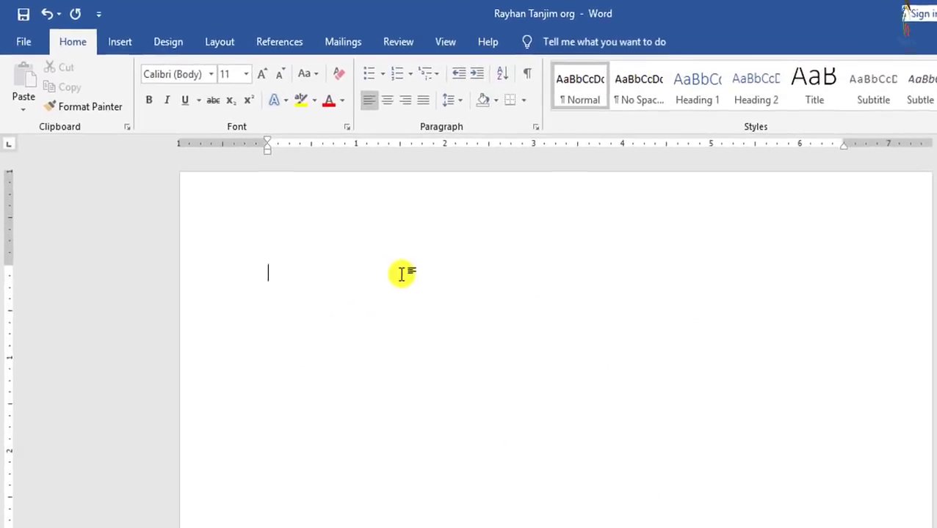
pyautogui.click(119, 44)
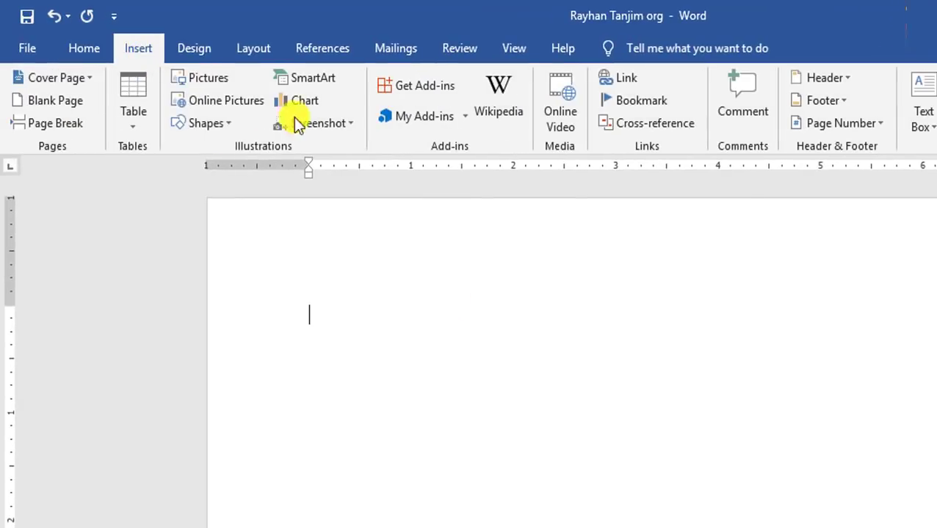
pyautogui.click(311, 81)
pyautogui.click(364, 320)
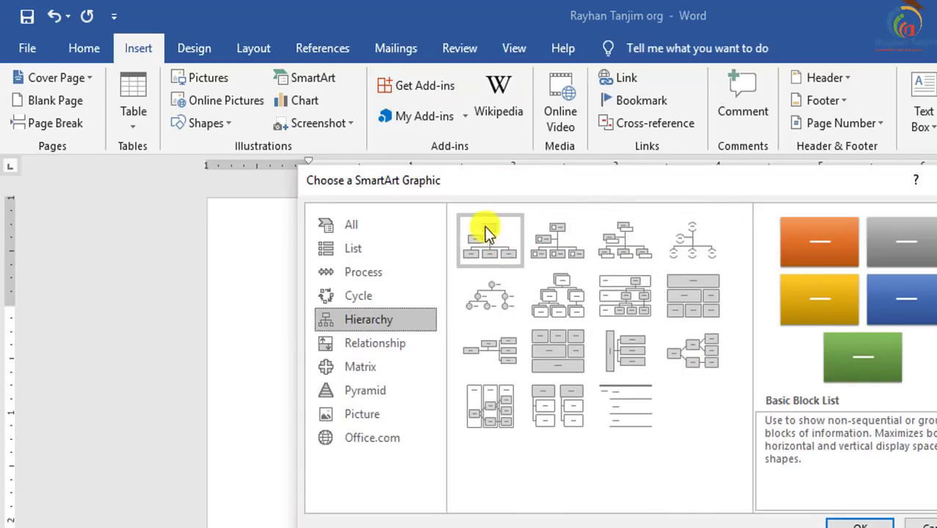
pyautogui.click(495, 246)
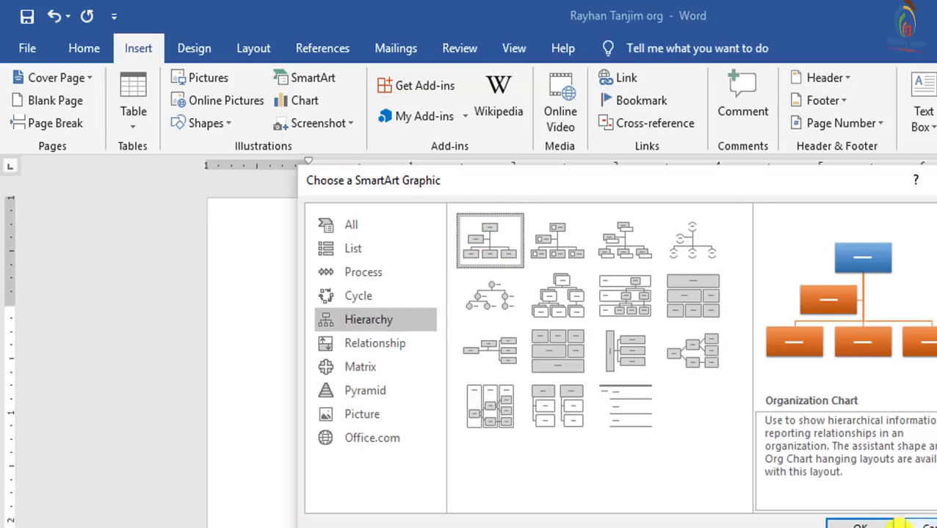
pyautogui.click(855, 523)
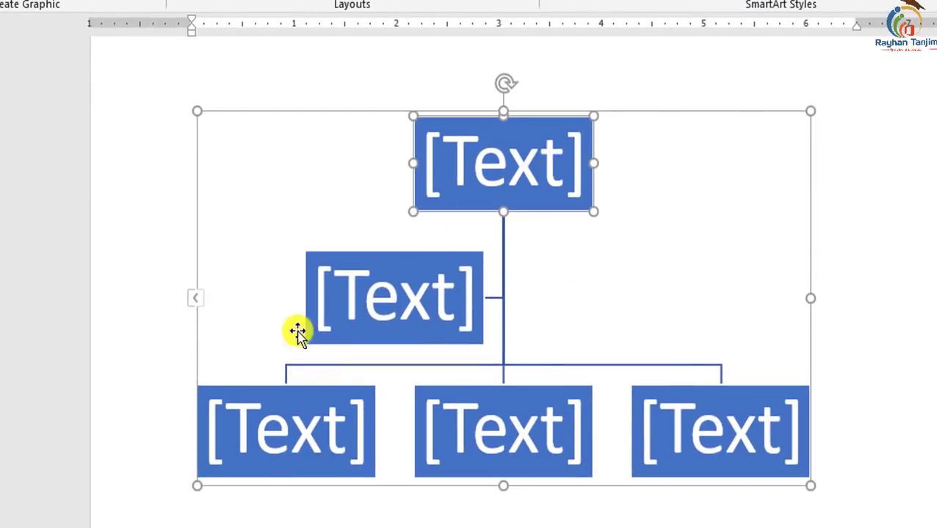
# Step: Type Chairman in the top box and delete the assistant box
pyautogui.click(539, 173)
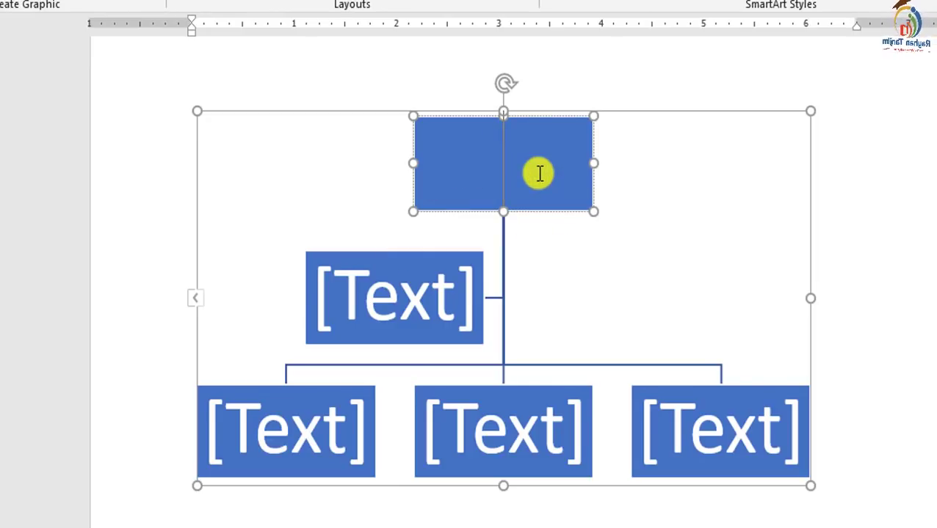
pyautogui.write('Chairman')
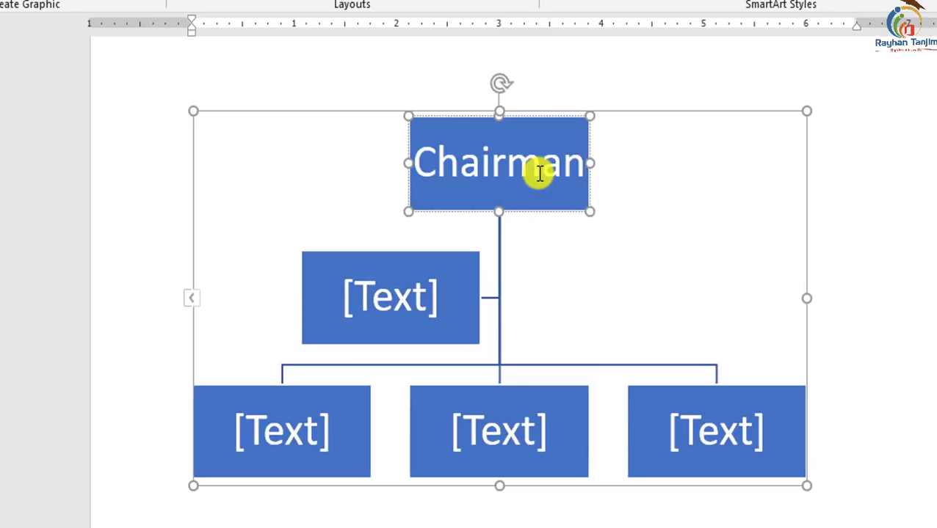
pyautogui.click(451, 298)
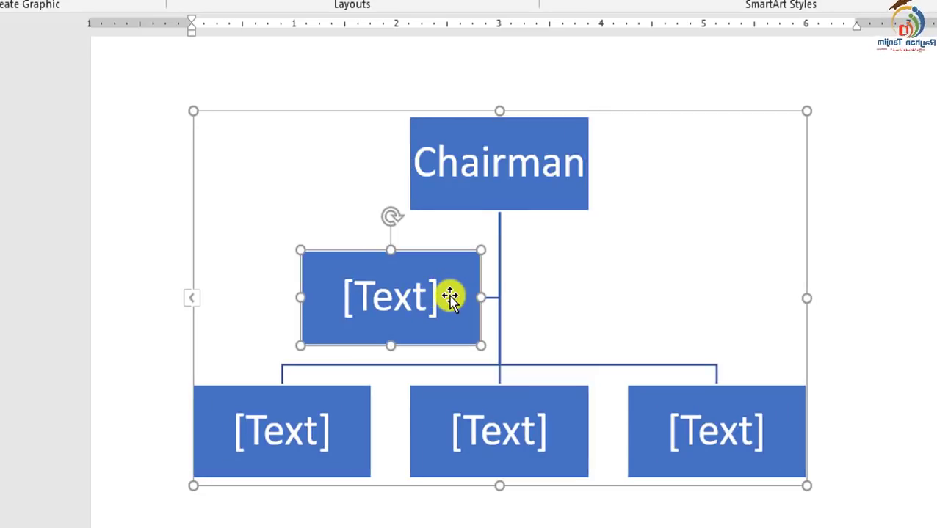
pyautogui.press('Delete')
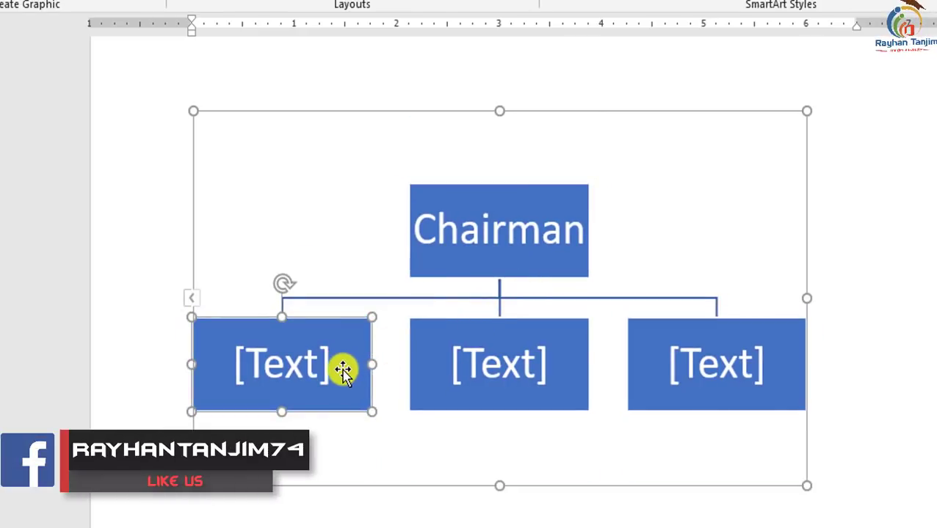
# Step: Label the first two lower boxes Sales Manager and Production Manager
pyautogui.click(345, 365)
pyautogui.write('Sl')
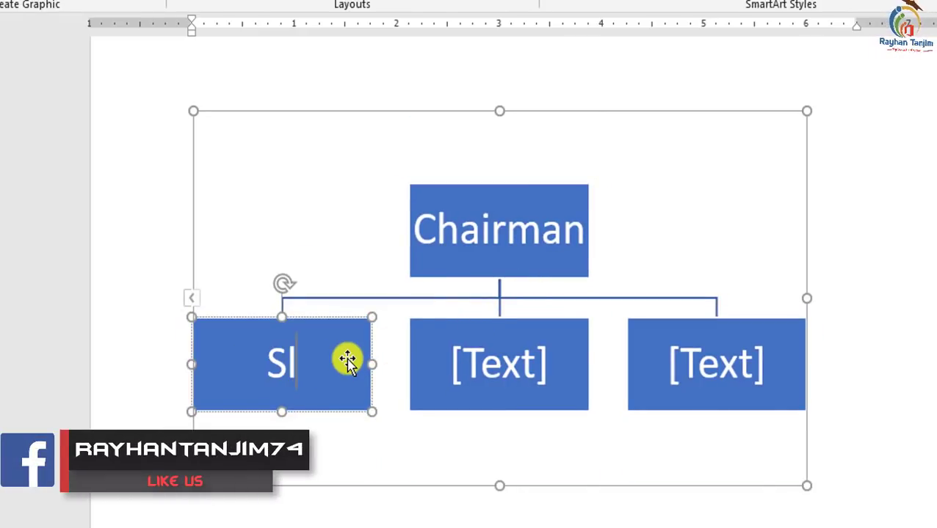
pyautogui.write('aes Manager')
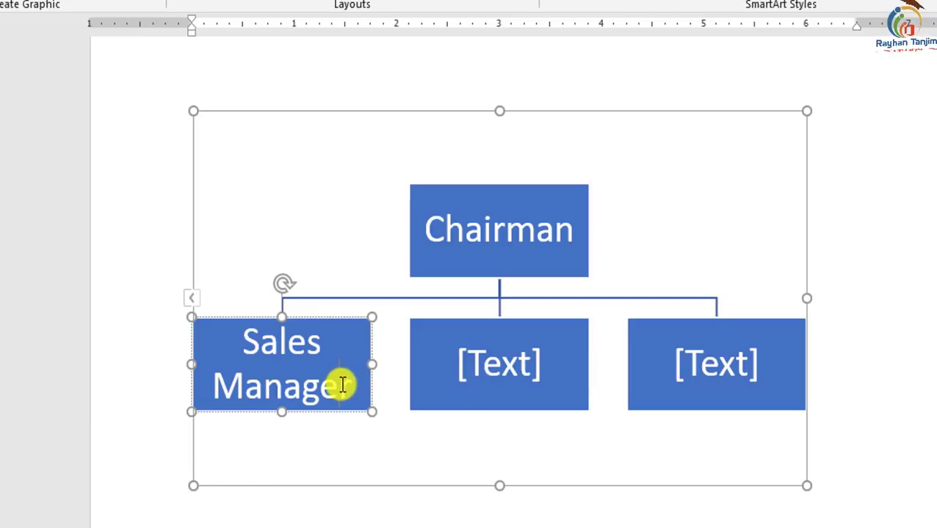
pyautogui.click(536, 374)
pyautogui.write('Sales Manager')
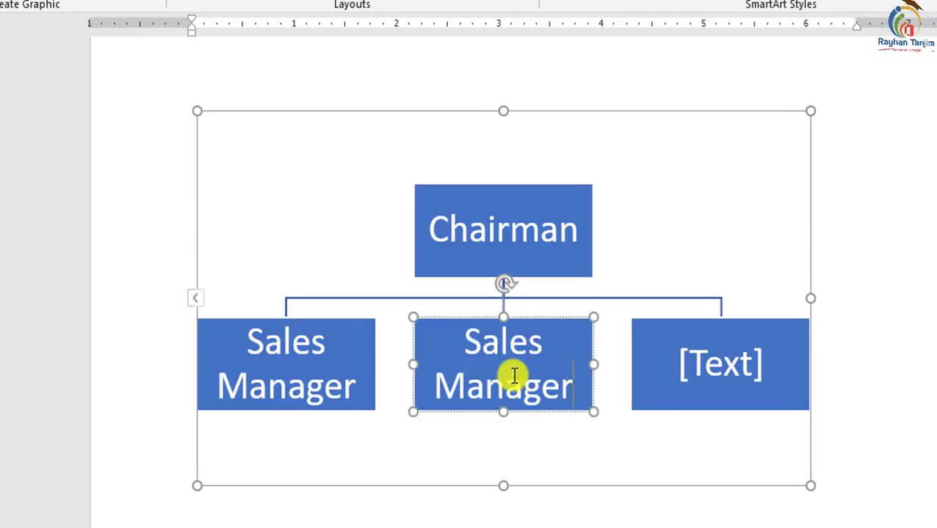
pyautogui.moveTo(541, 346); pyautogui.dragTo(446, 349)
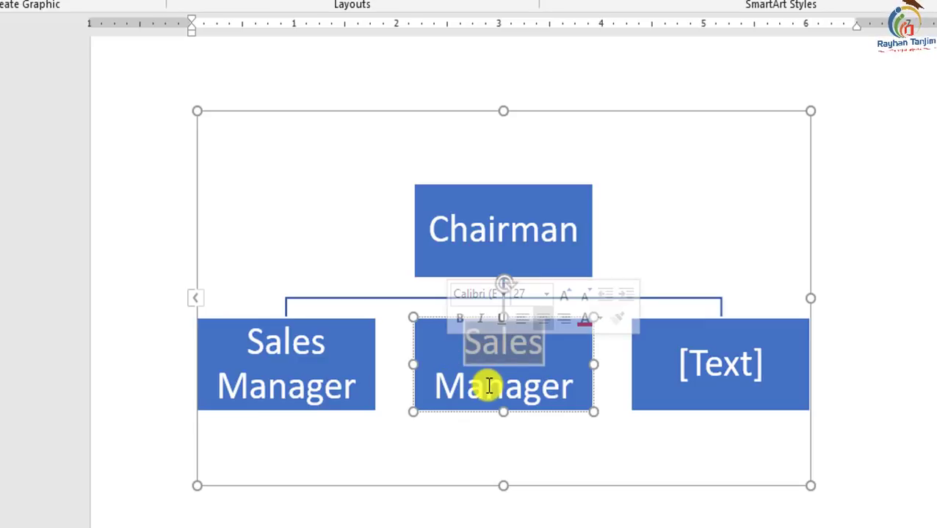
pyautogui.write('Produ')
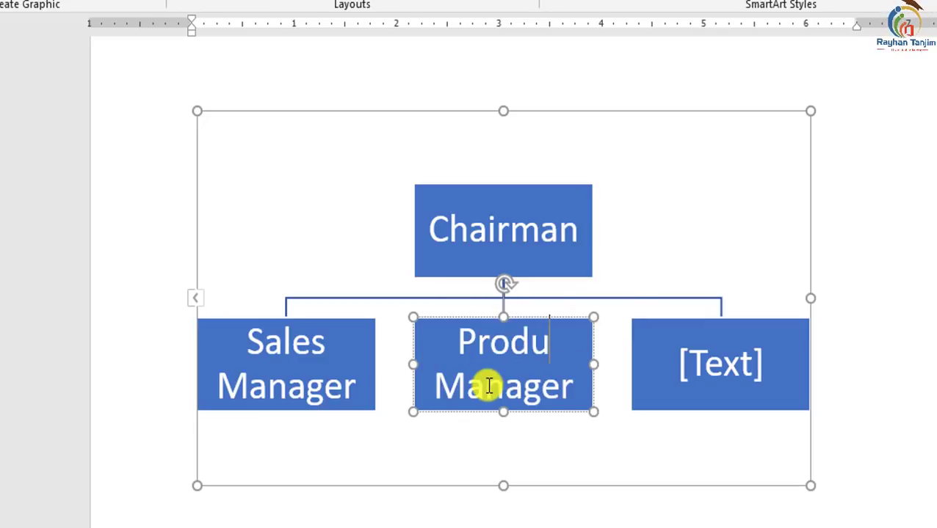
pyautogui.write('ction')
# Step: Label the right lower box Marketing Manager
pyautogui.press('Tab')
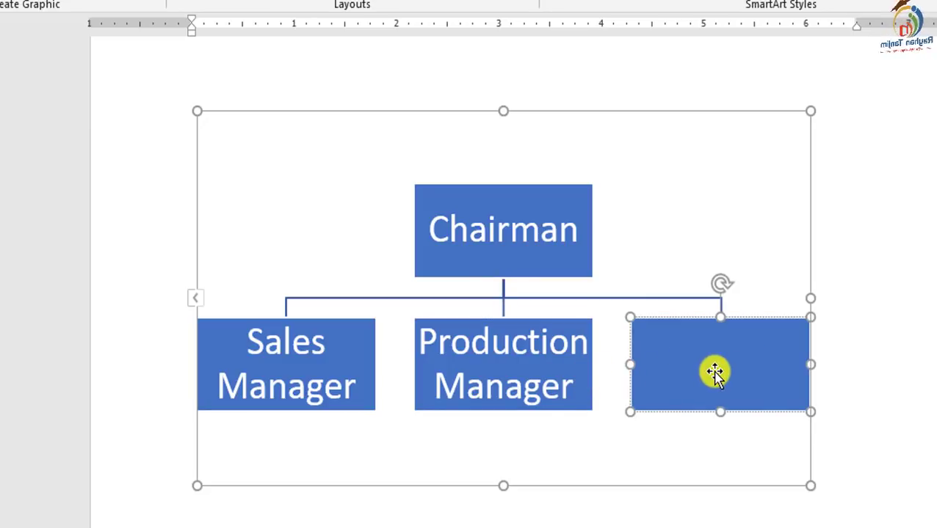
pyautogui.write('Sales Manager')
pyautogui.moveTo(715, 341); pyautogui.dragTo(680, 343)
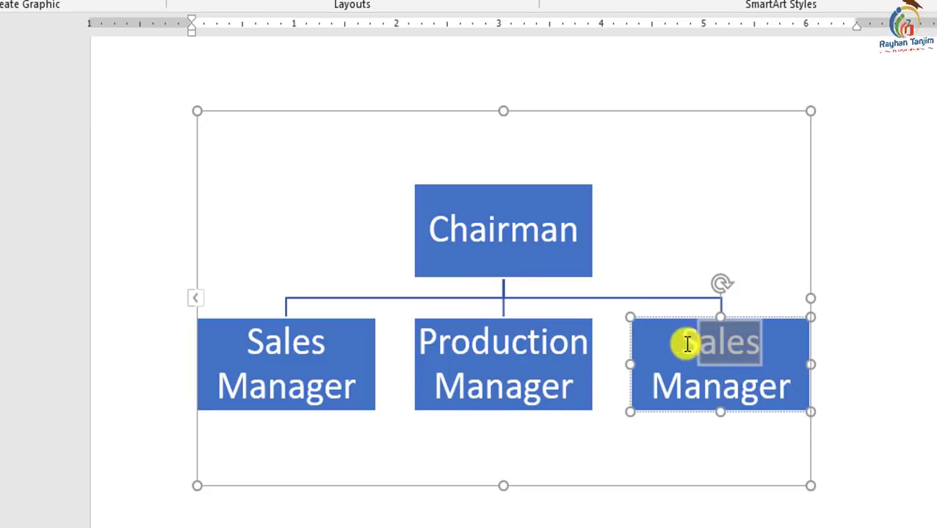
pyautogui.write('Ma')
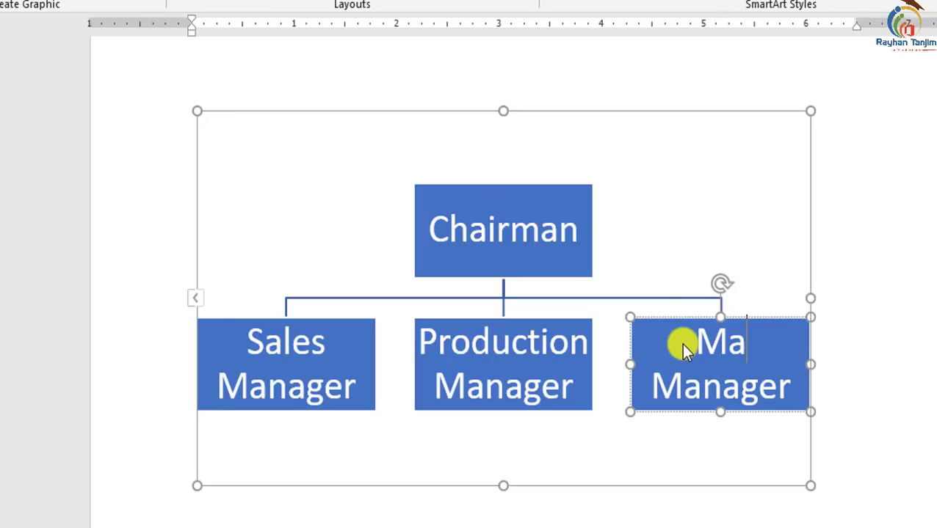
pyautogui.write('rketing')
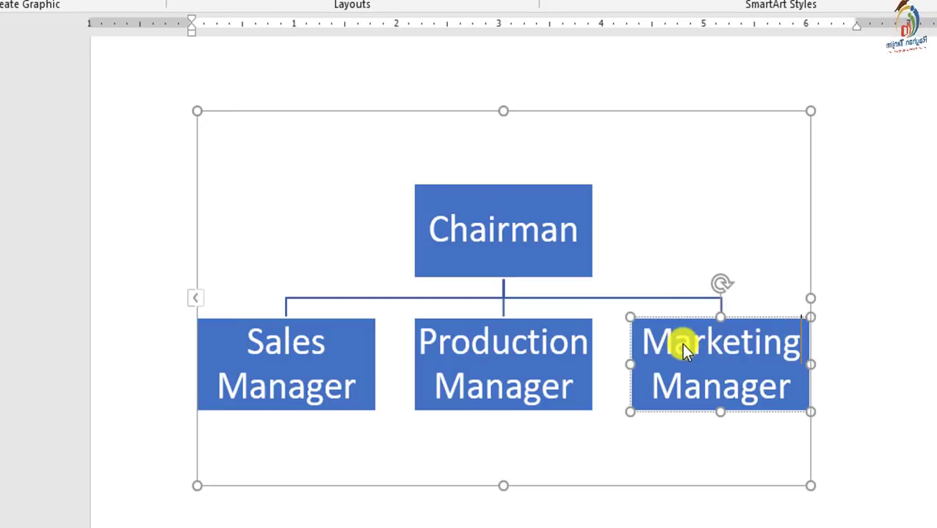
pyautogui.click(659, 456)
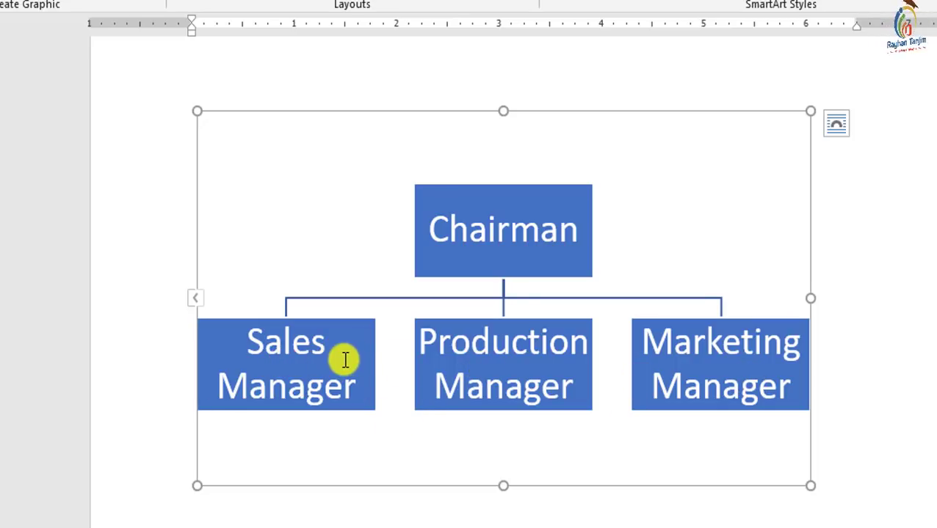
# Step: Add two blank boxes beneath Sales Manager
pyautogui.click(345, 359)
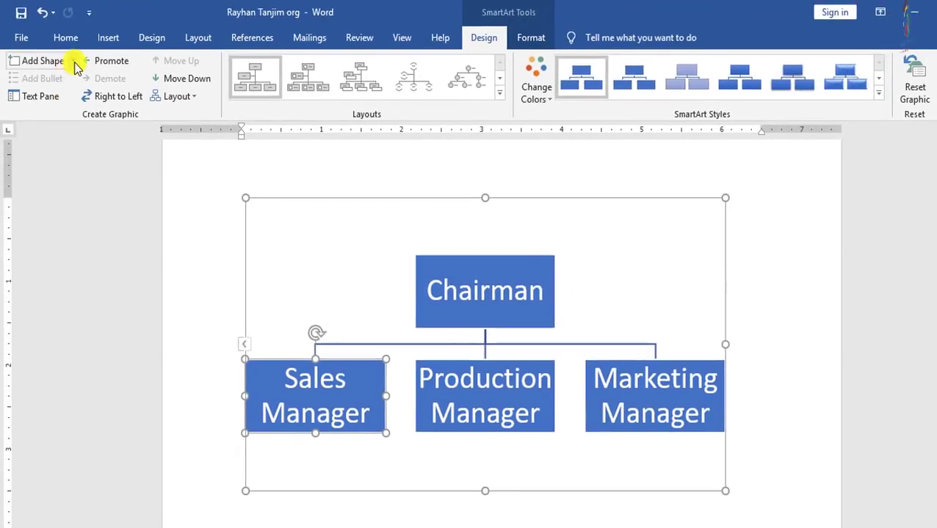
pyautogui.click(73, 61)
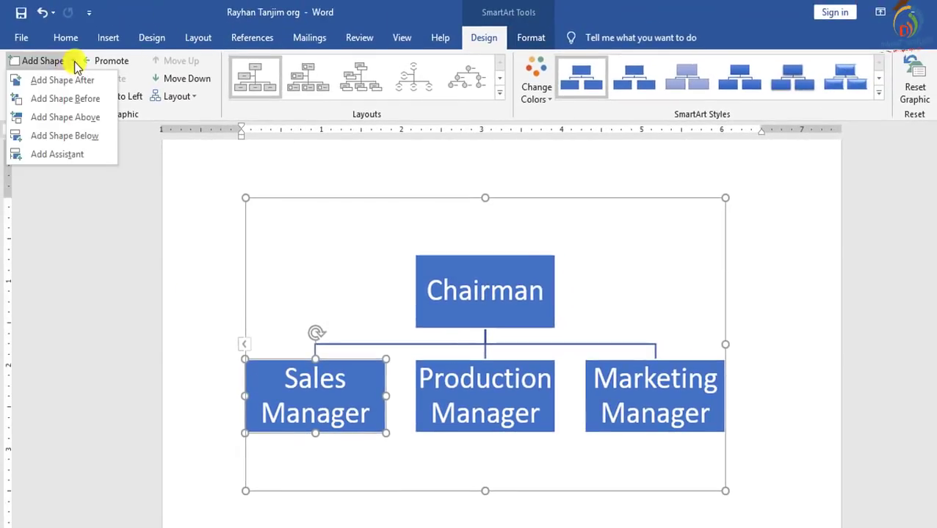
pyautogui.click(60, 155)
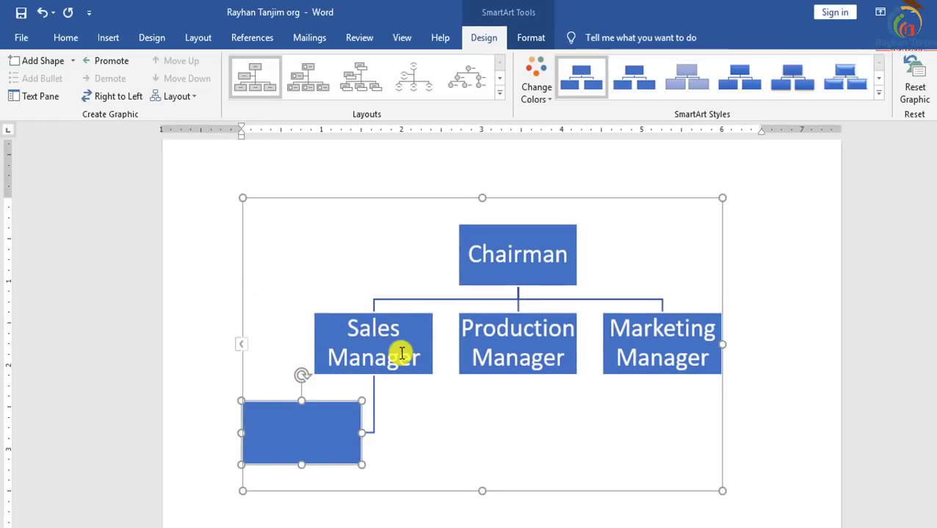
pyautogui.click(405, 345)
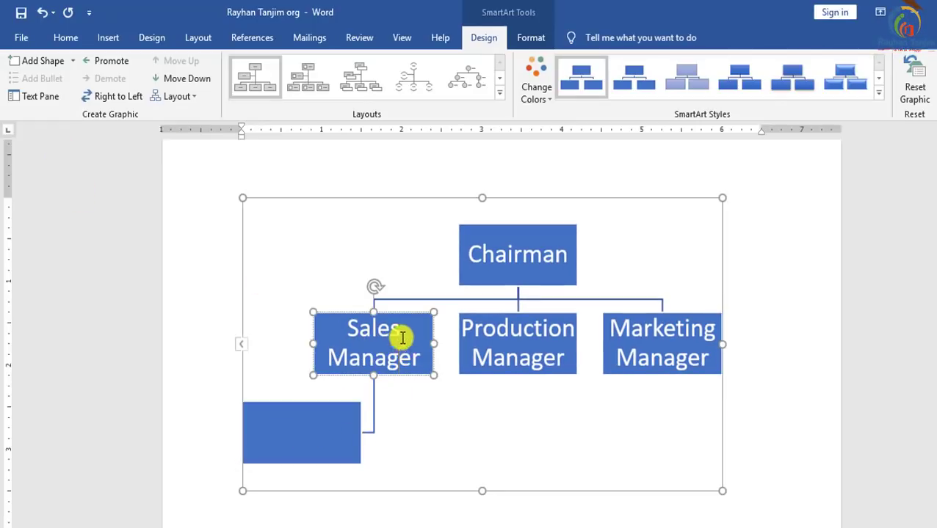
pyautogui.click(74, 64)
pyautogui.click(65, 154)
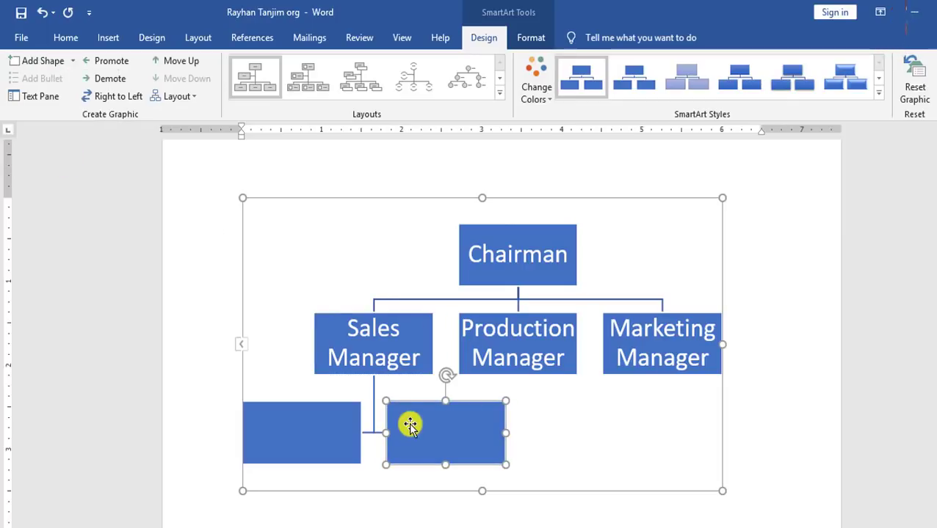
# Step: Add two blank boxes beneath Production Manager
pyautogui.click(572, 355)
pyautogui.click(73, 61)
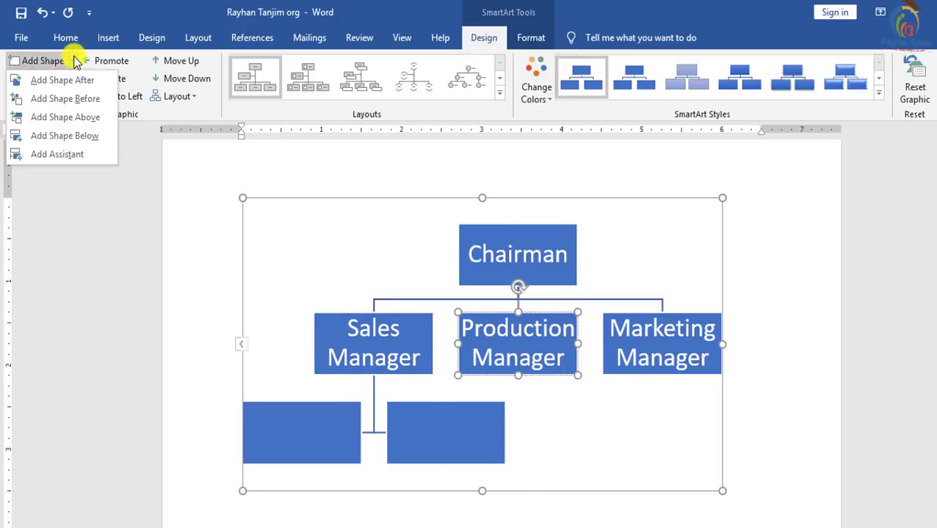
pyautogui.click(62, 136)
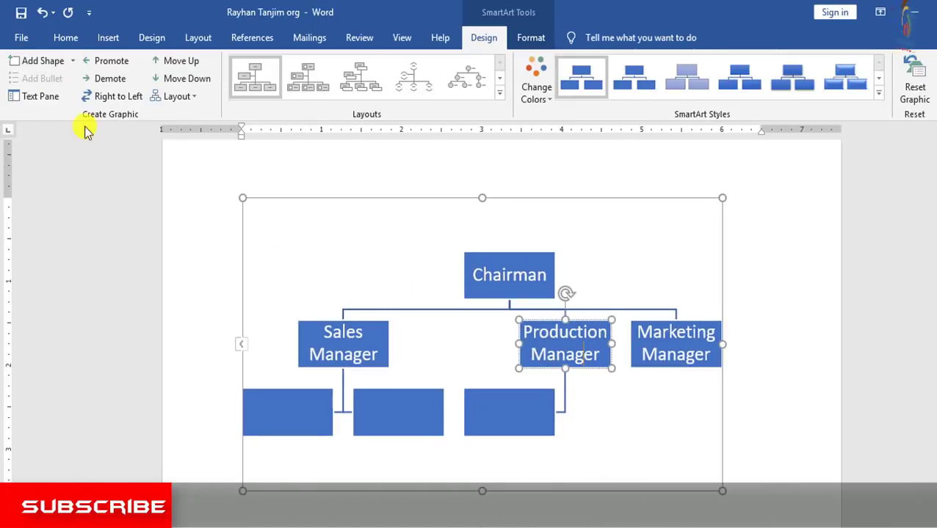
pyautogui.click(73, 61)
pyautogui.click(55, 153)
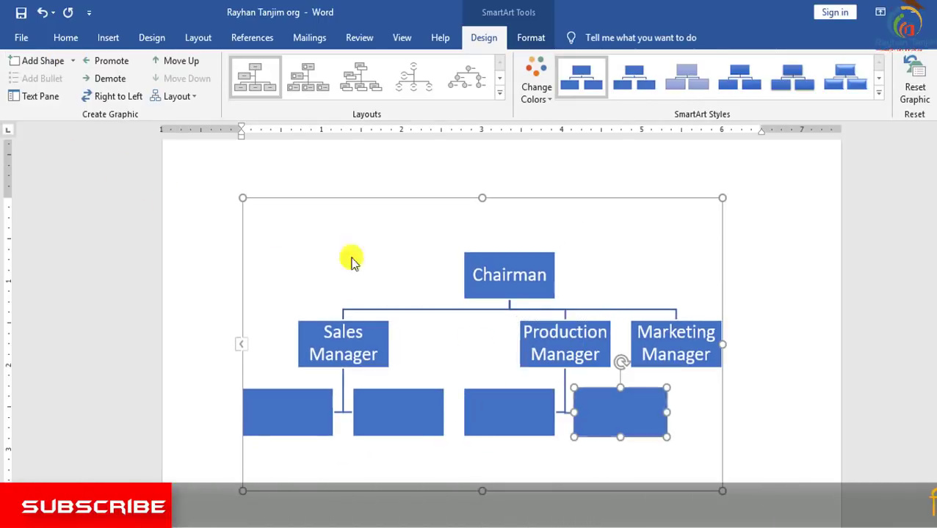
# Step: Add one blank box after and one before Marketing Manager
pyautogui.click(690, 353)
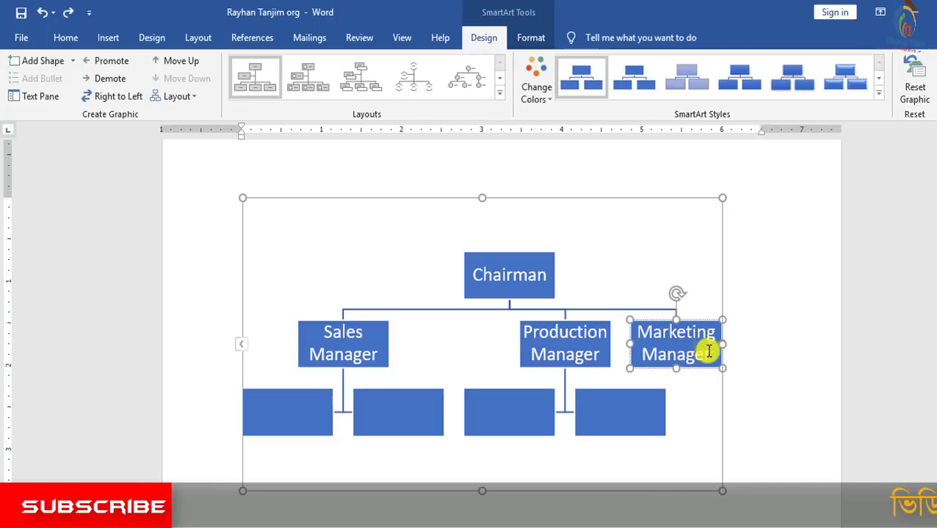
pyautogui.click(76, 65)
pyautogui.click(57, 80)
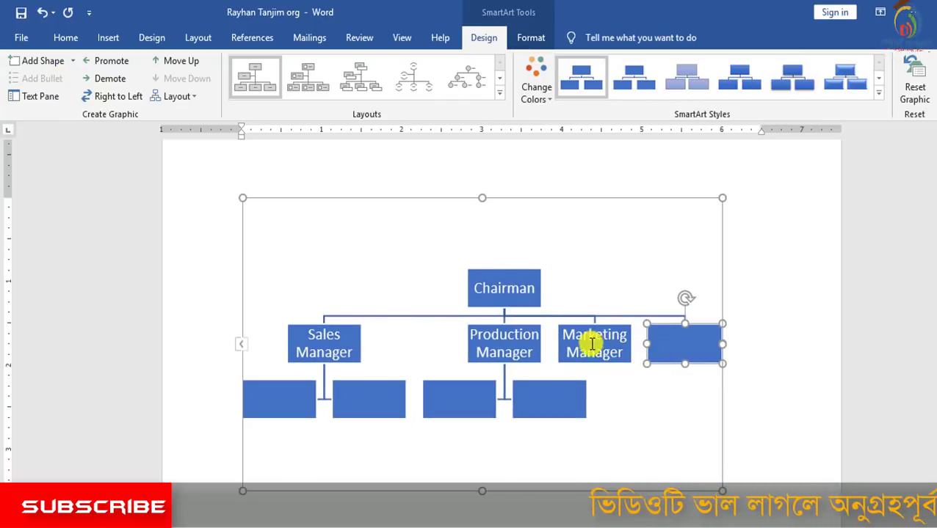
pyautogui.click(591, 344)
pyautogui.click(693, 343)
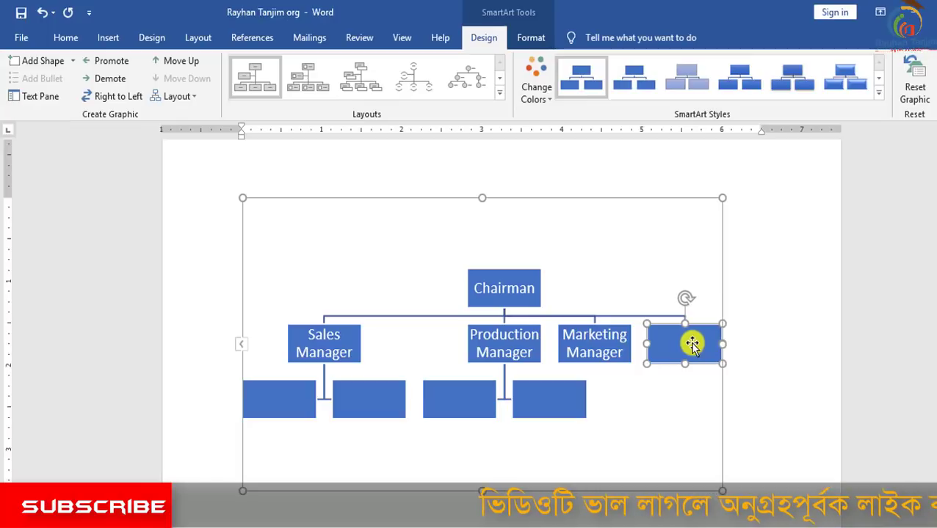
pyautogui.click(612, 341)
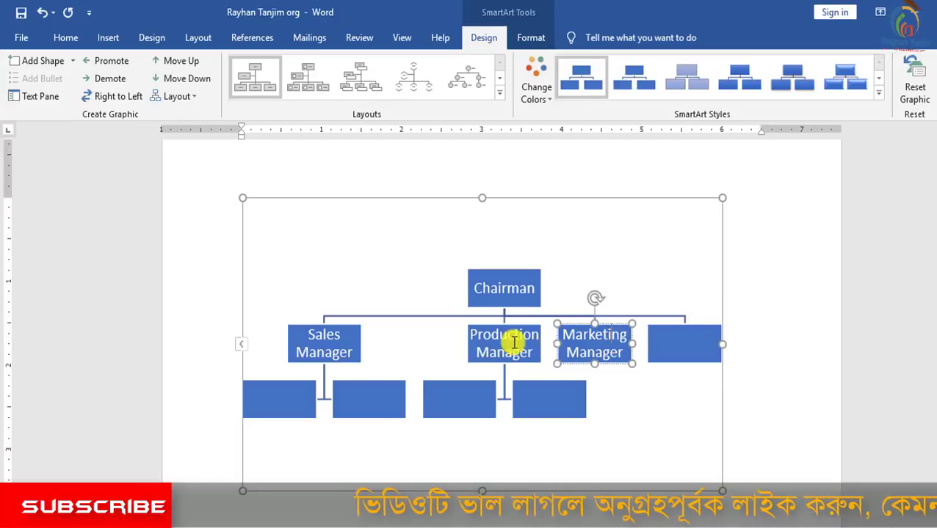
pyautogui.click(74, 63)
pyautogui.click(77, 98)
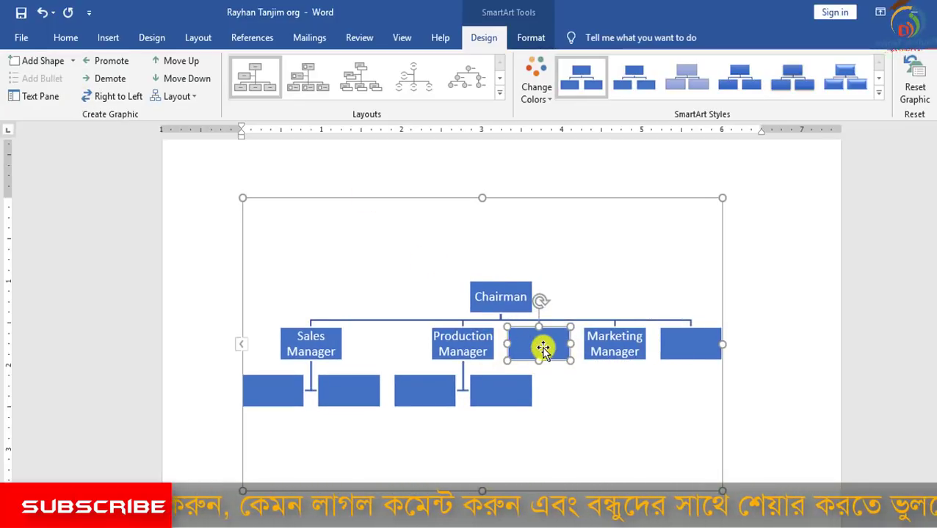
# Step: Delete the two blank boxes on either side of Marketing Manager
pyautogui.press('Delete')
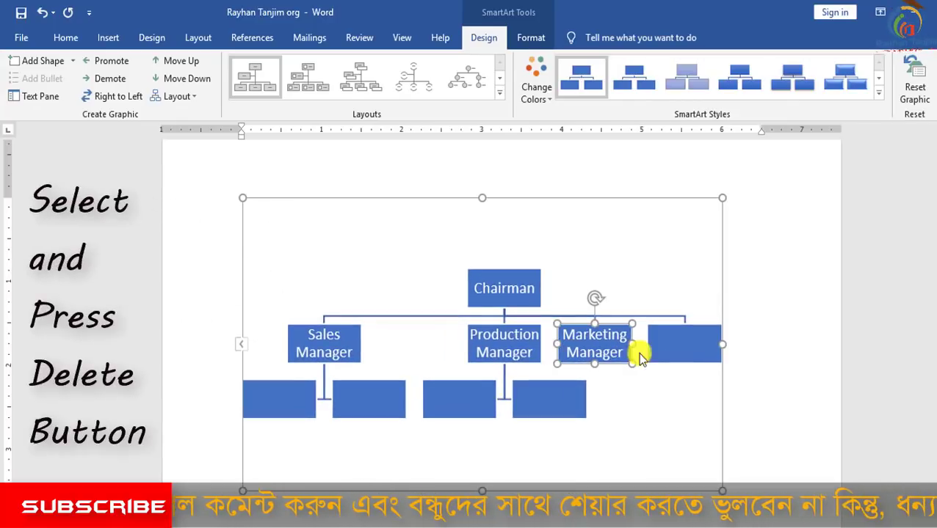
pyautogui.click(685, 342)
pyautogui.press('Delete')
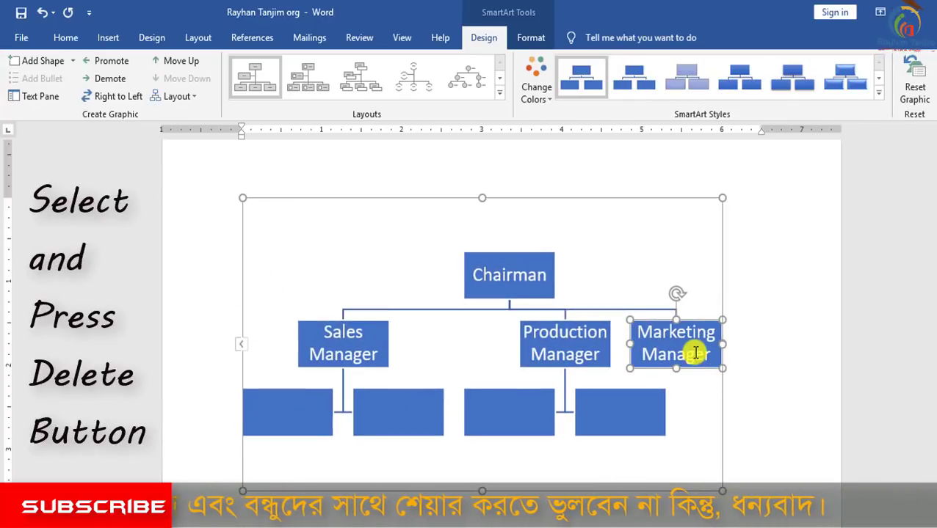
# Step: Add two blank boxes beneath Marketing Manager
pyautogui.click(71, 61)
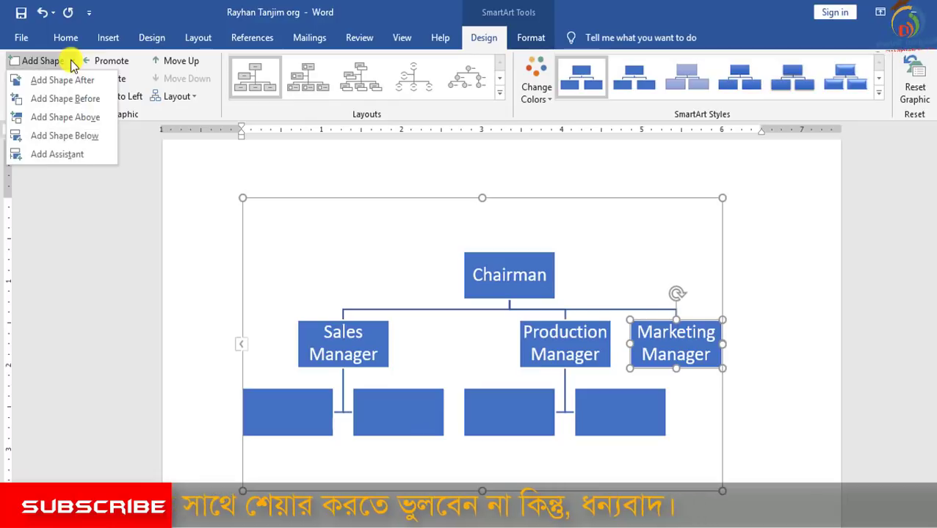
pyautogui.click(66, 155)
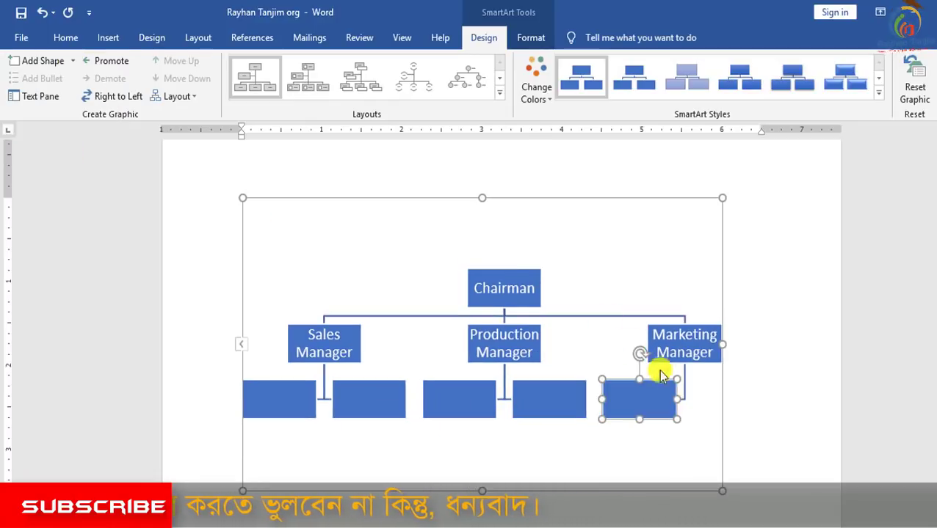
pyautogui.click(684, 345)
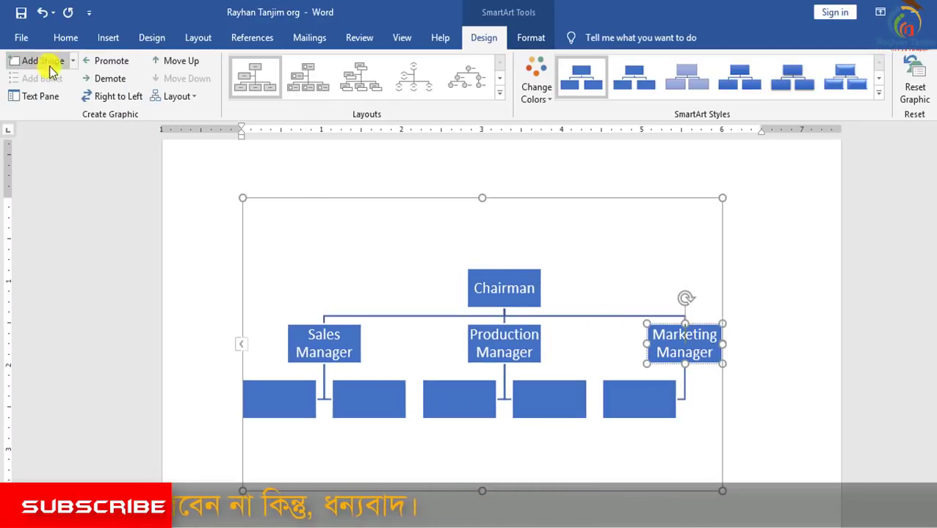
pyautogui.click(72, 61)
pyautogui.click(68, 155)
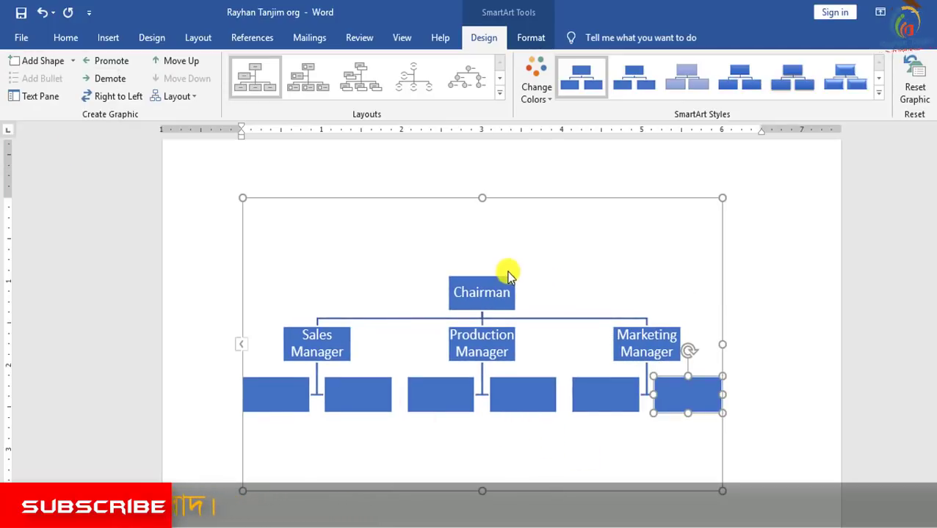
pyautogui.click(492, 287)
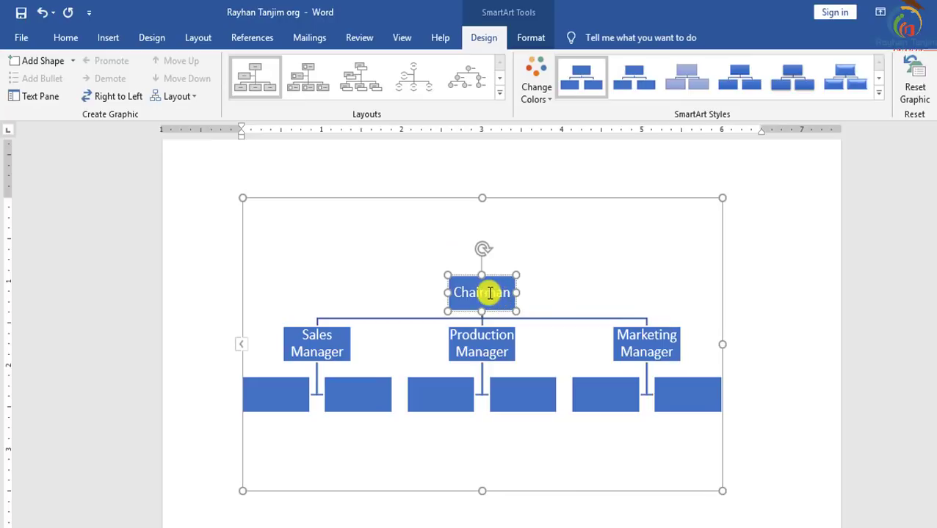
# Step: Add a new box above Chairman and clear the Chairman text from the original top box
pyautogui.click(73, 62)
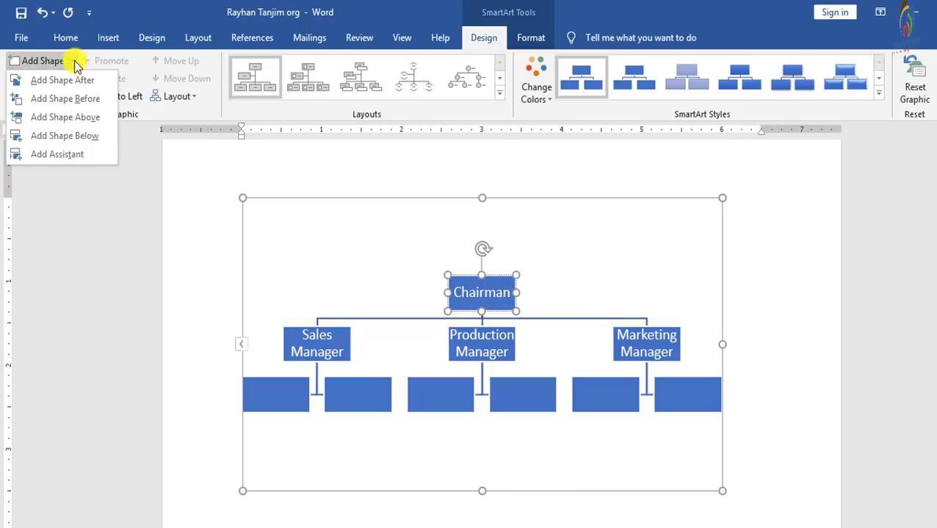
pyautogui.click(84, 120)
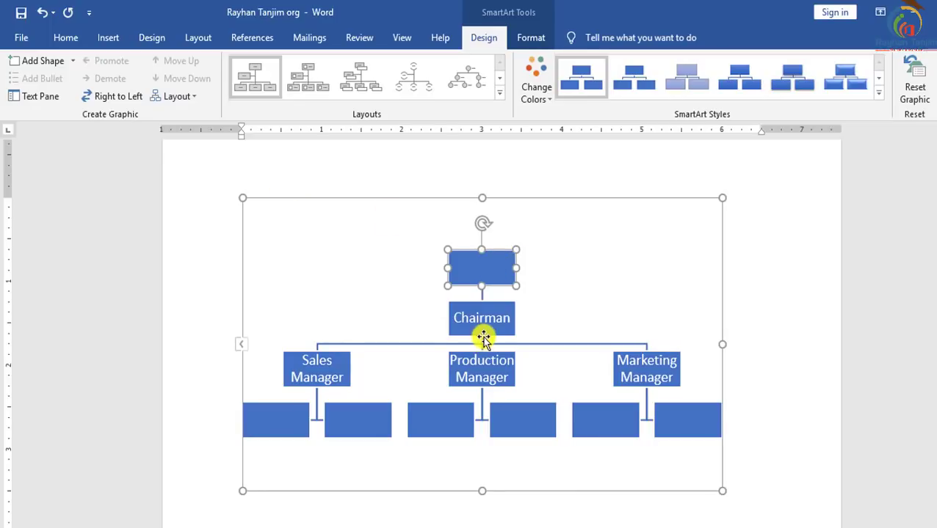
pyautogui.click(502, 312)
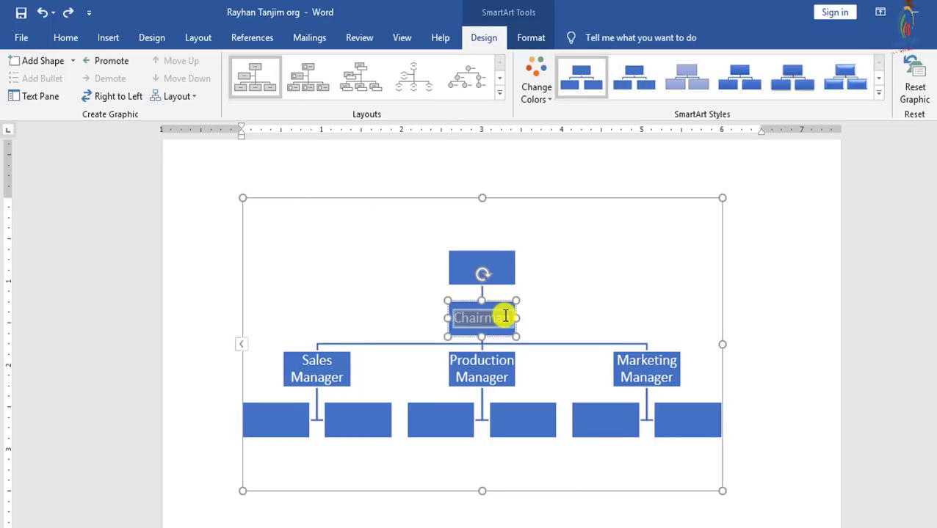
pyautogui.press('Delete')
pyautogui.write('CEO')
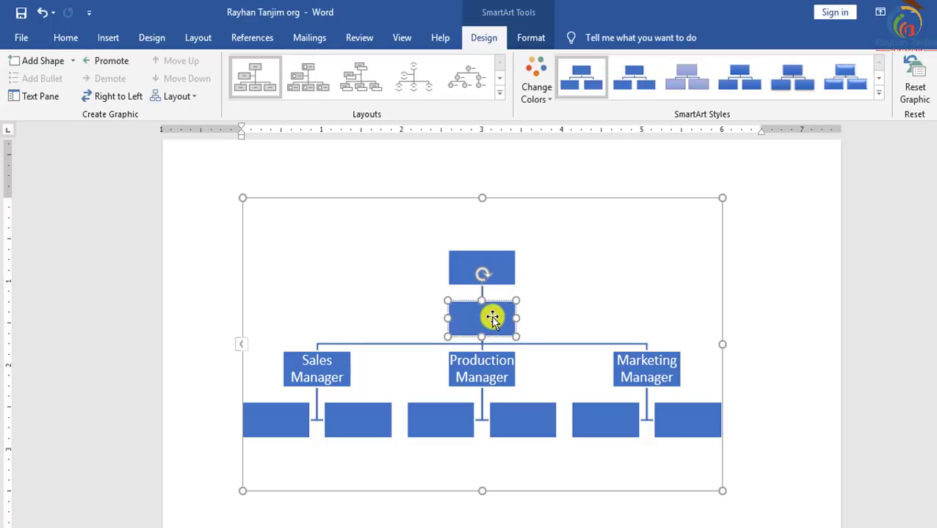
pyautogui.click(489, 270)
pyautogui.write('Chairman')
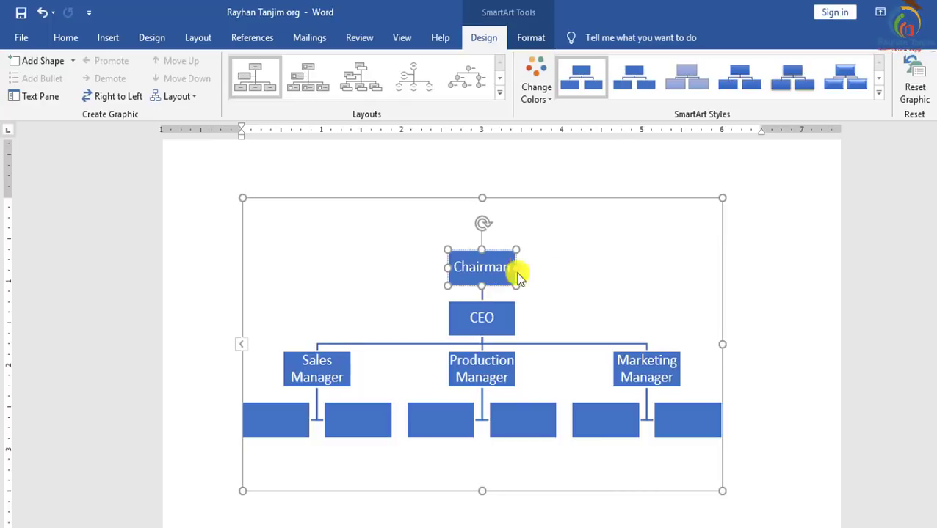
pyautogui.click(565, 277)
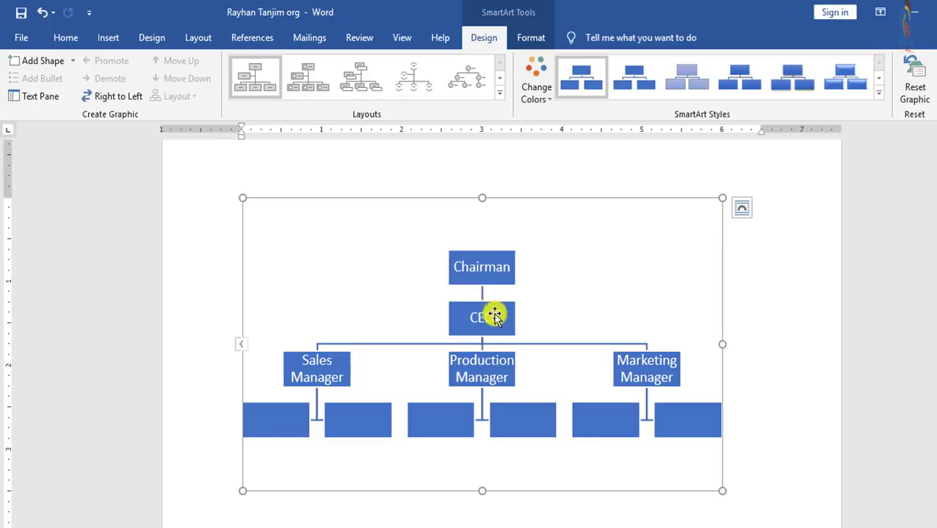
# Step: Add one blank box below the first empty box under Sales Manager
pyautogui.click(295, 421)
pyautogui.click(375, 418)
pyautogui.click(440, 423)
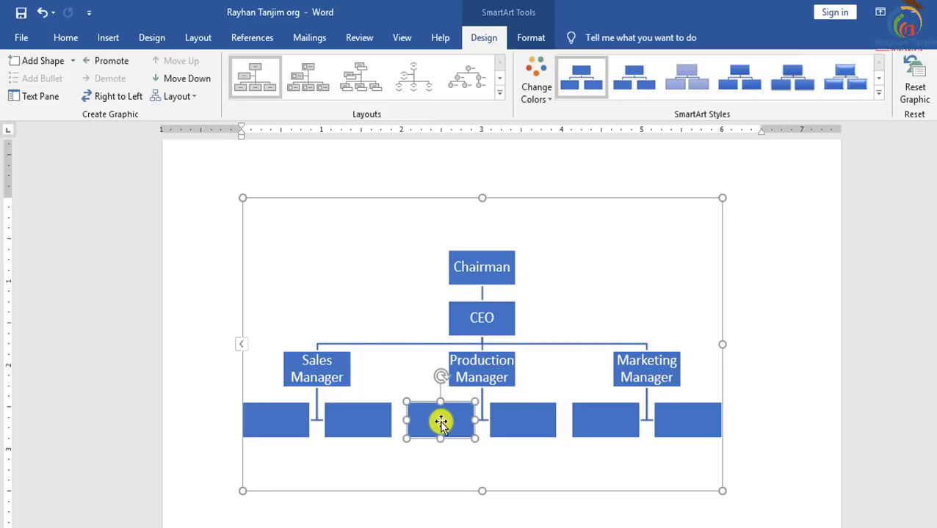
pyautogui.click(277, 422)
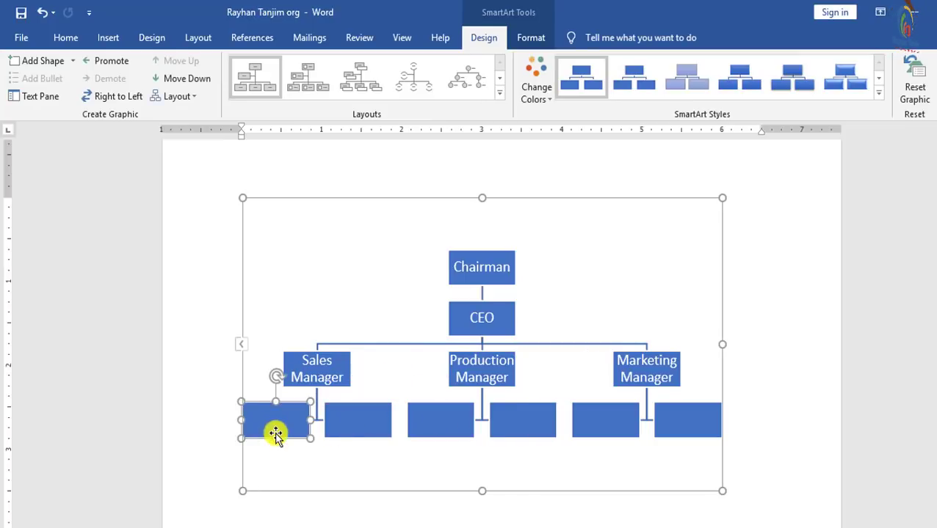
pyautogui.click(72, 61)
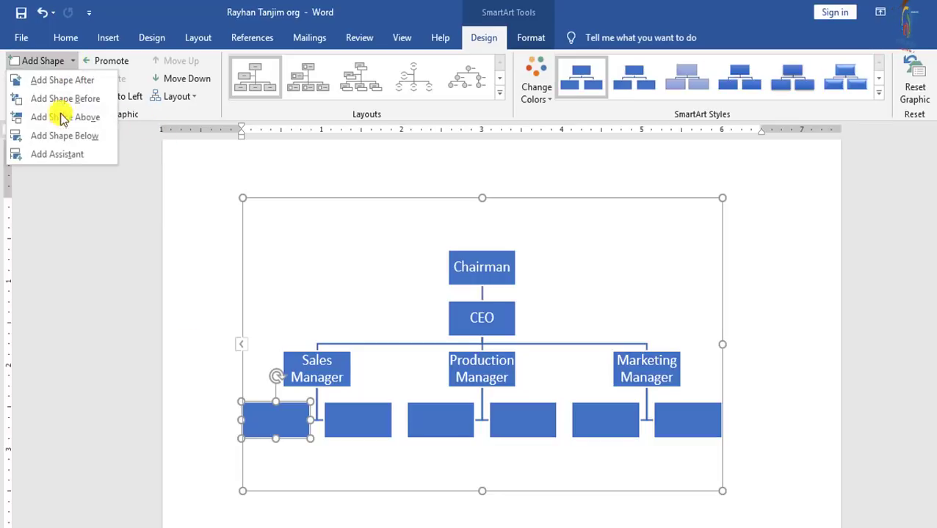
pyautogui.click(59, 154)
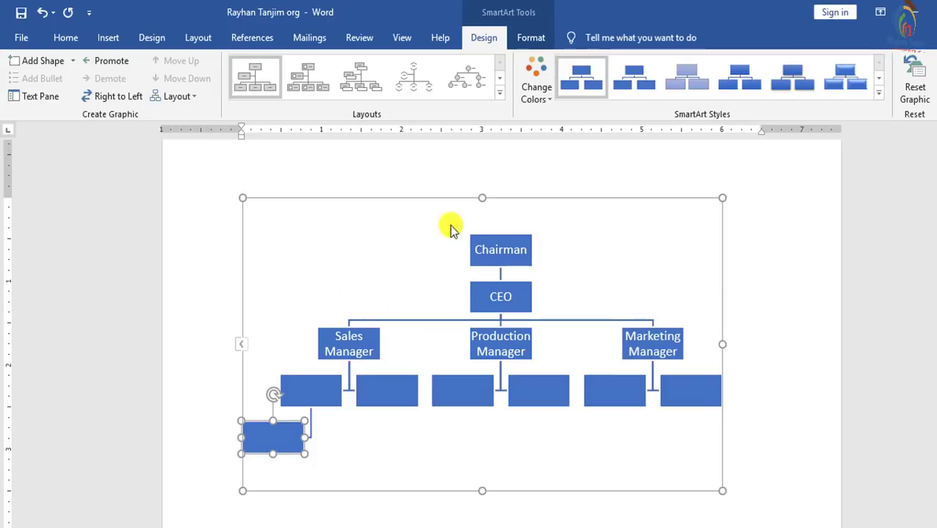
pyautogui.click(621, 247)
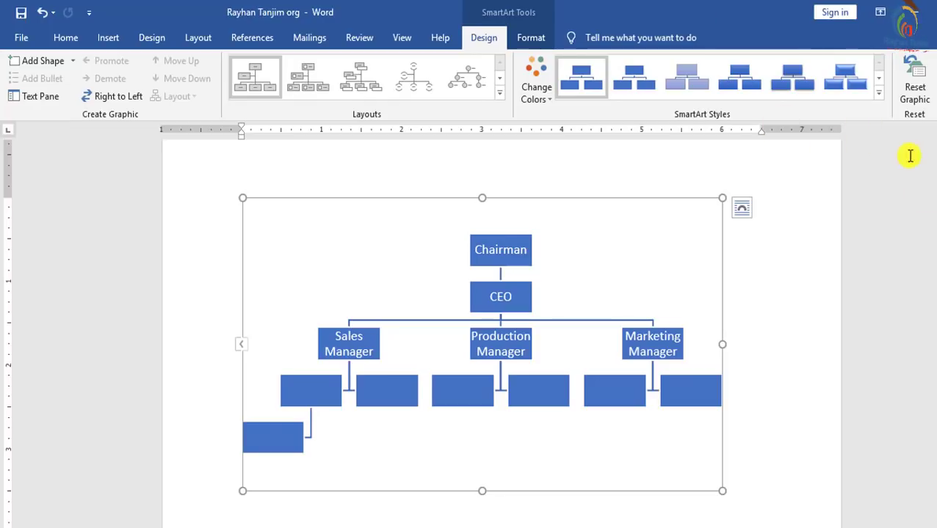
pyautogui.click(879, 86)
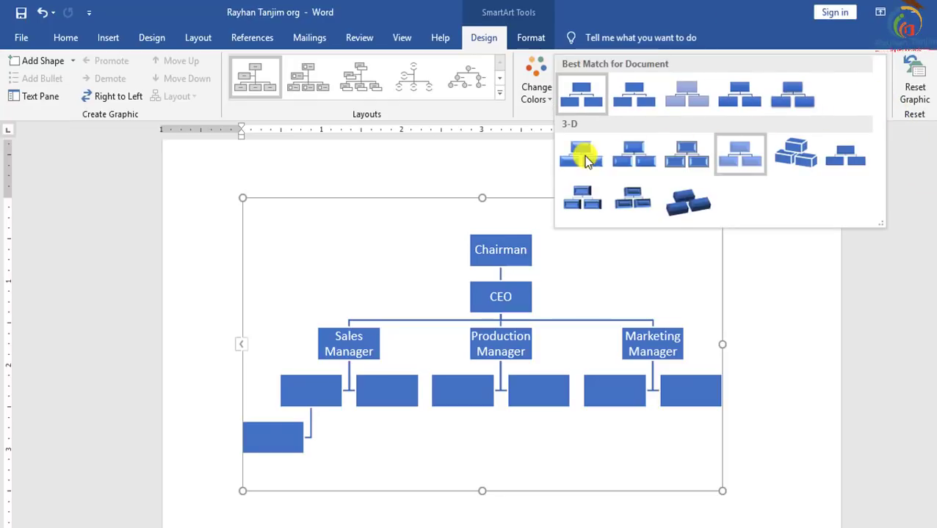
# Step: Apply a 3-D SmartArt style and set the whole chart's text to Times New Roman
pyautogui.click(802, 216)
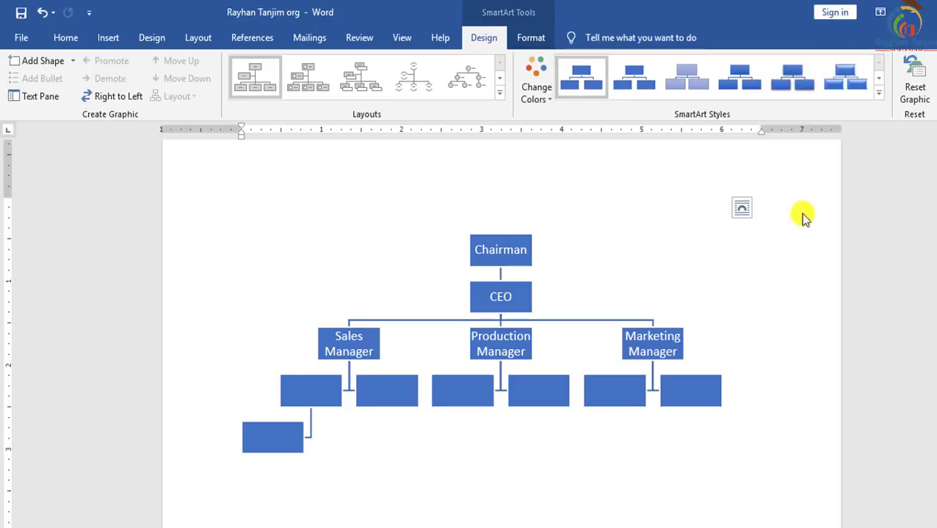
pyautogui.click(492, 250)
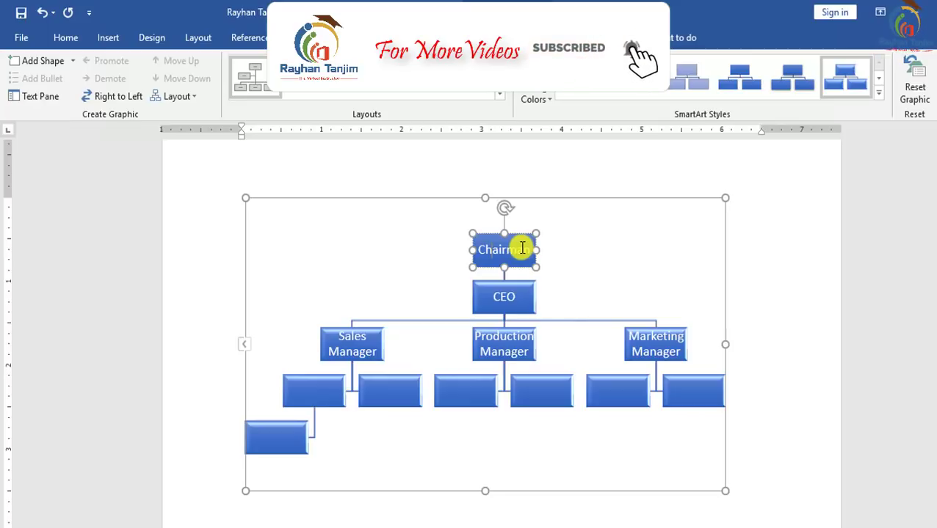
pyautogui.doubleClick(522, 248)
pyautogui.click(656, 238)
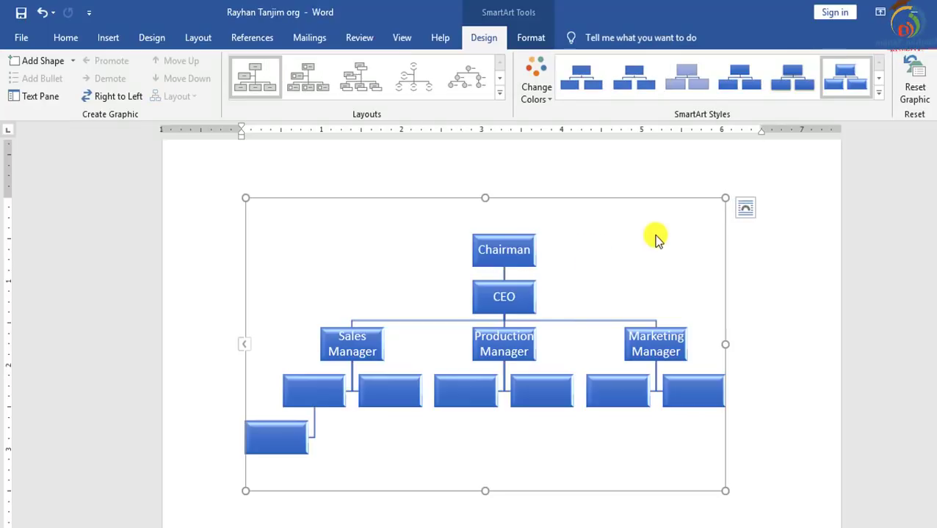
pyautogui.click(66, 39)
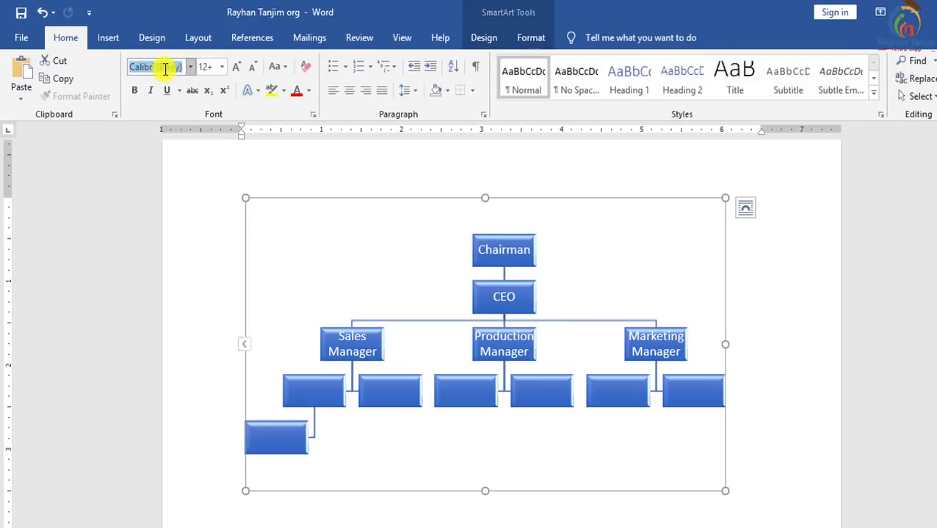
pyautogui.write('Times New Ro')
pyautogui.press('Return')
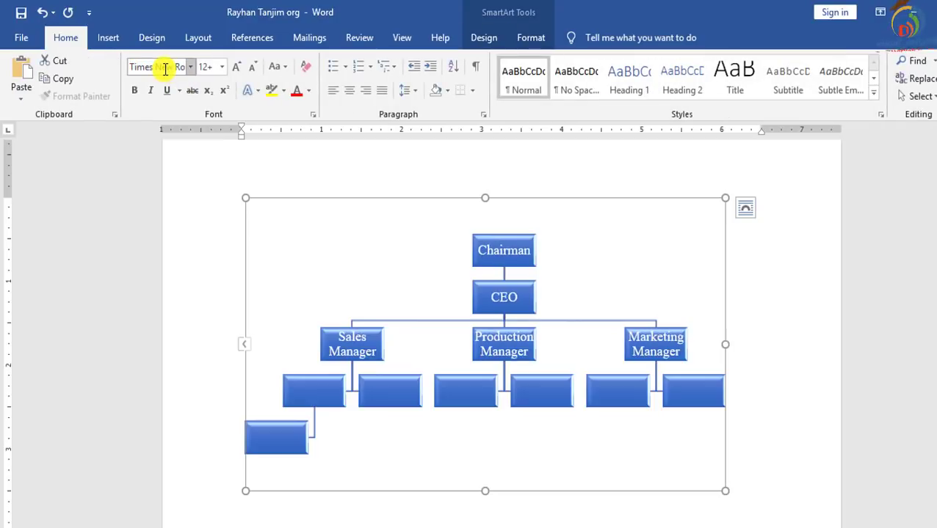
pyautogui.click(529, 247)
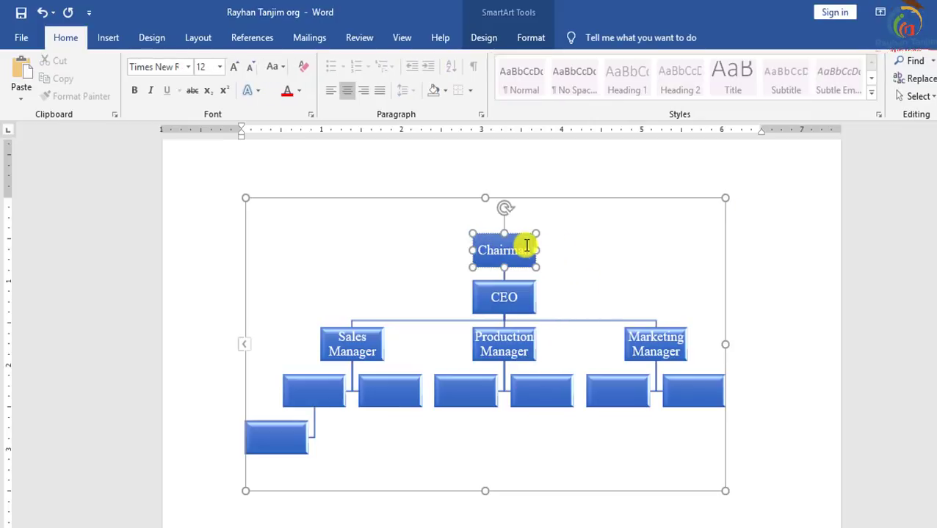
# Step: Give Chairman and Marketing Manager Intense Effect – Orange, and Production Manager black WordArt text
pyautogui.click(532, 38)
pyautogui.click(427, 96)
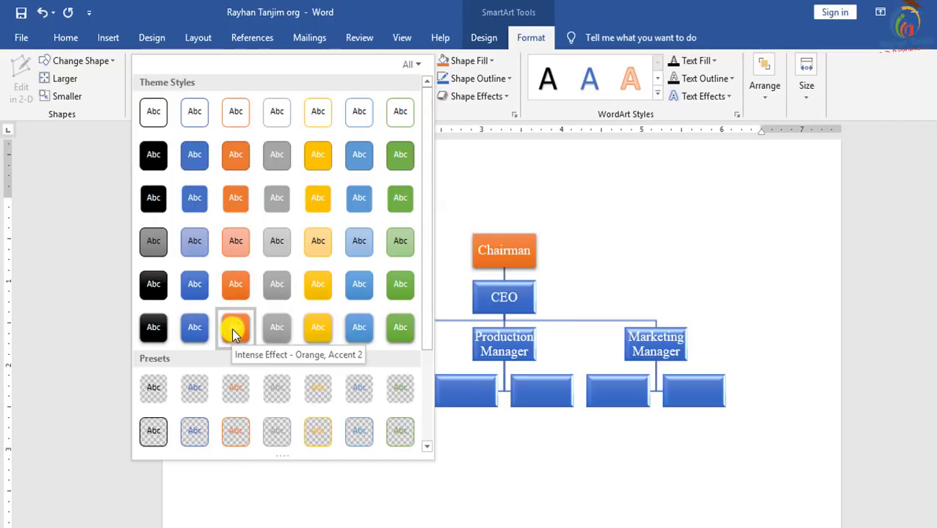
pyautogui.click(234, 334)
pyautogui.click(504, 351)
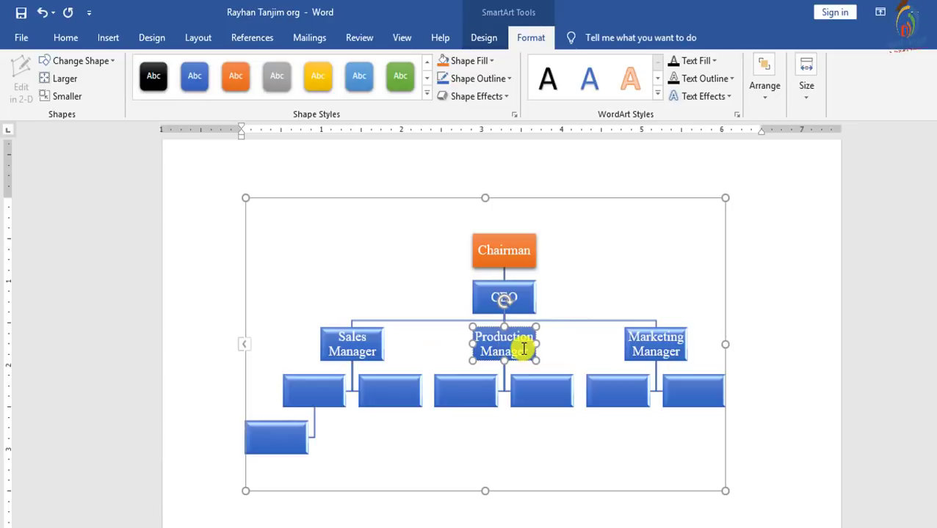
pyautogui.click(551, 89)
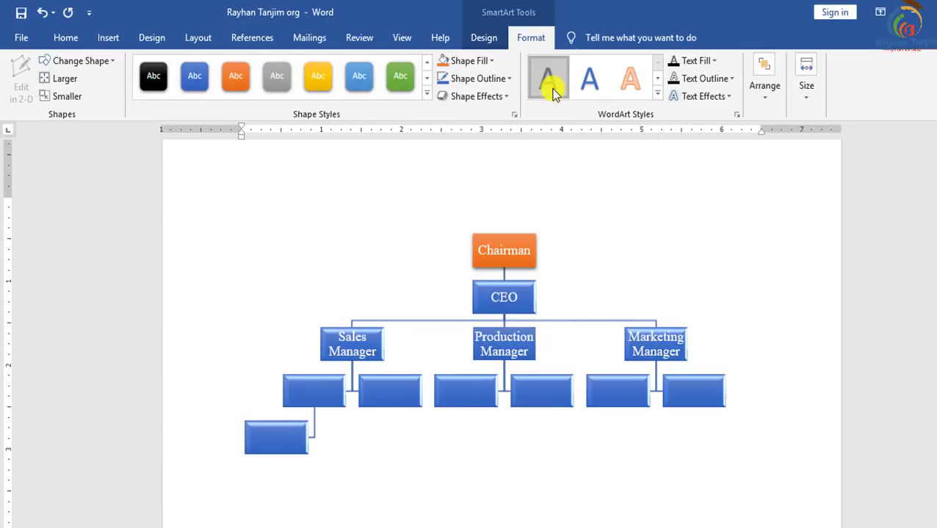
pyautogui.tripleClick(517, 339)
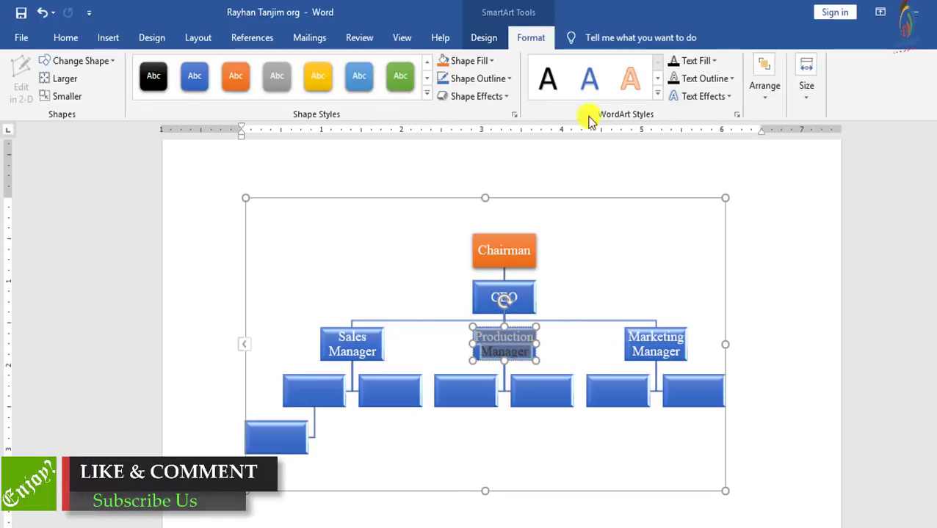
pyautogui.click(547, 78)
pyautogui.click(535, 314)
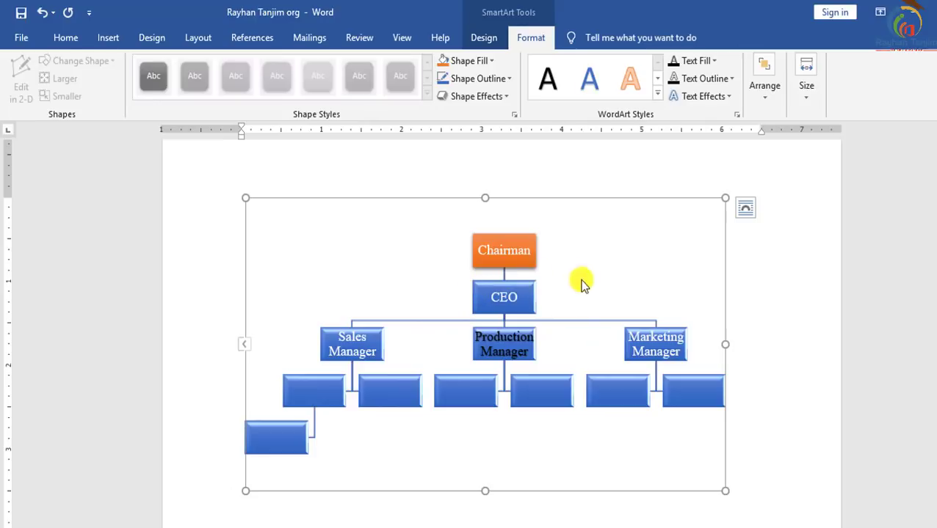
pyautogui.click(654, 345)
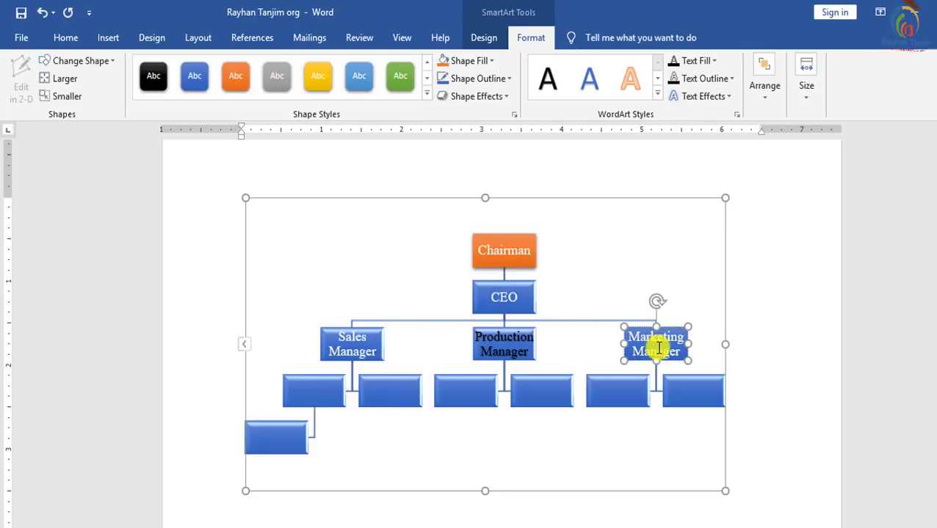
pyautogui.click(237, 78)
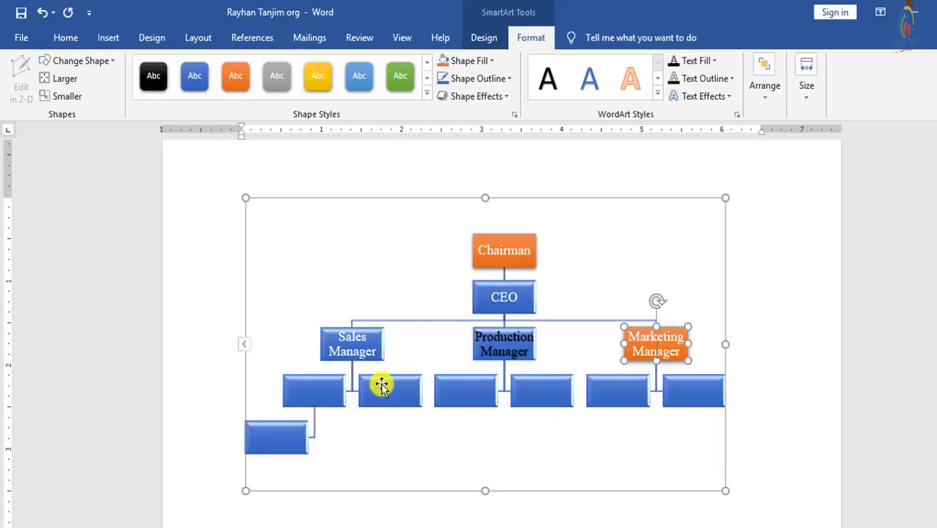
# Step: Give the Sales Manager box in the org chart a light green shape fill
pyautogui.click(364, 348)
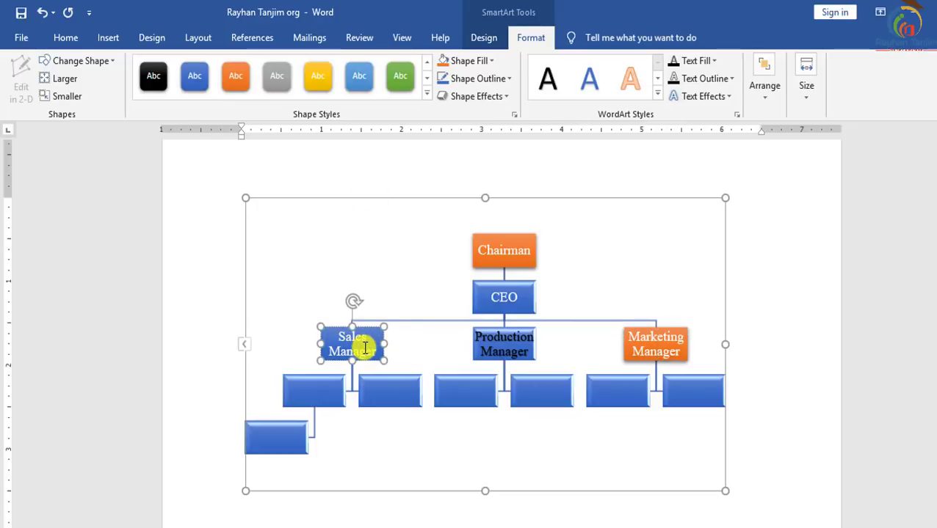
pyautogui.click(491, 61)
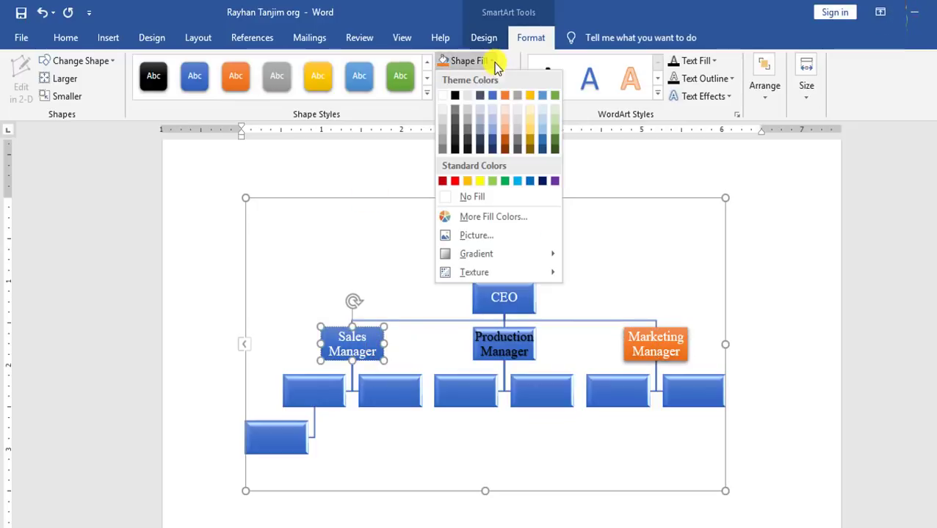
pyautogui.click(493, 182)
pyautogui.click(564, 488)
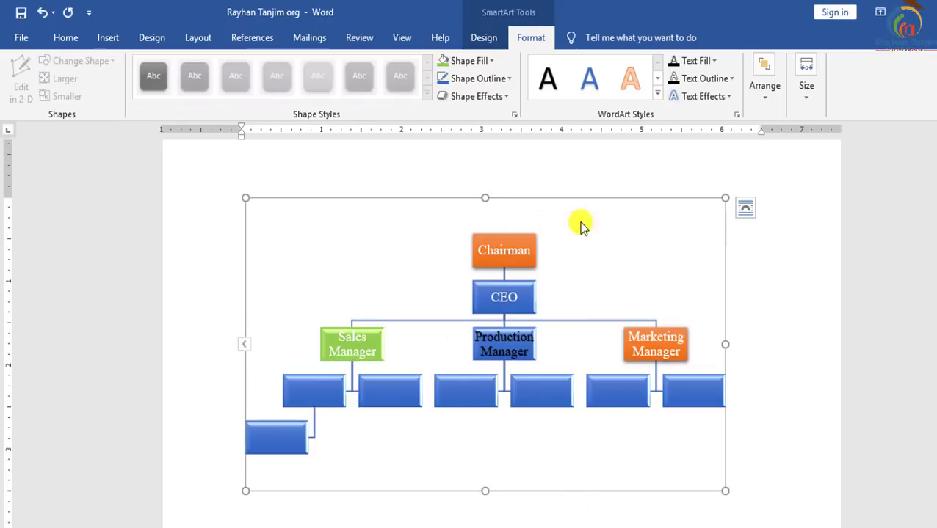